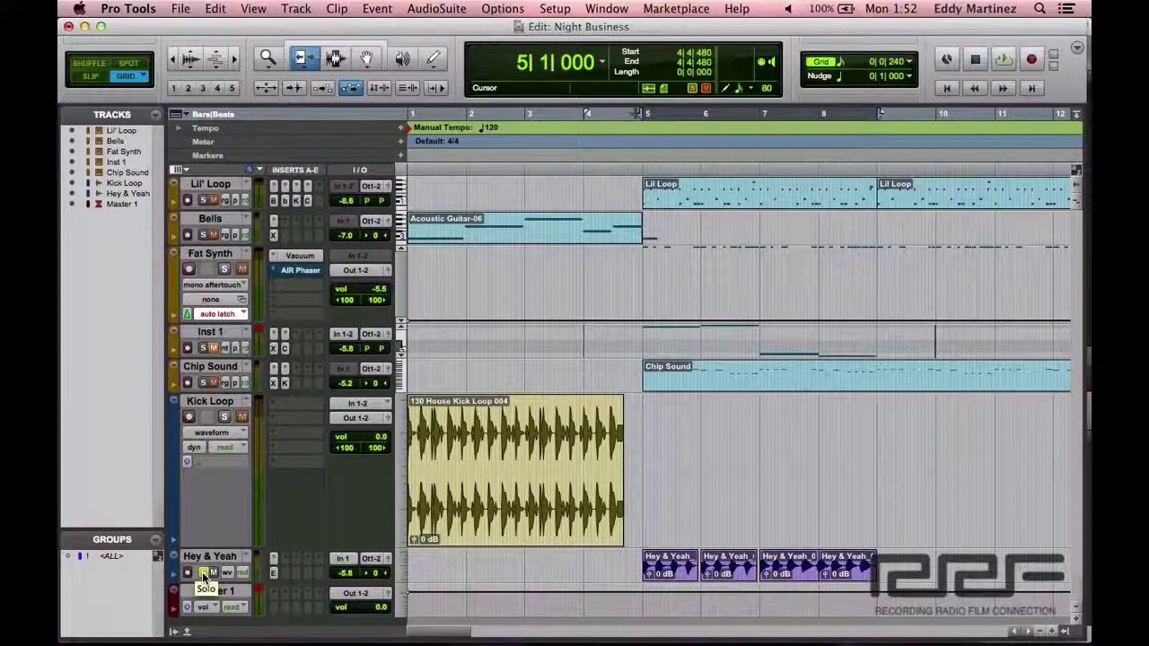
Step: Play the session from bar 5 to hear the soloed Hey & Yeah track, and stop playback
key("space")
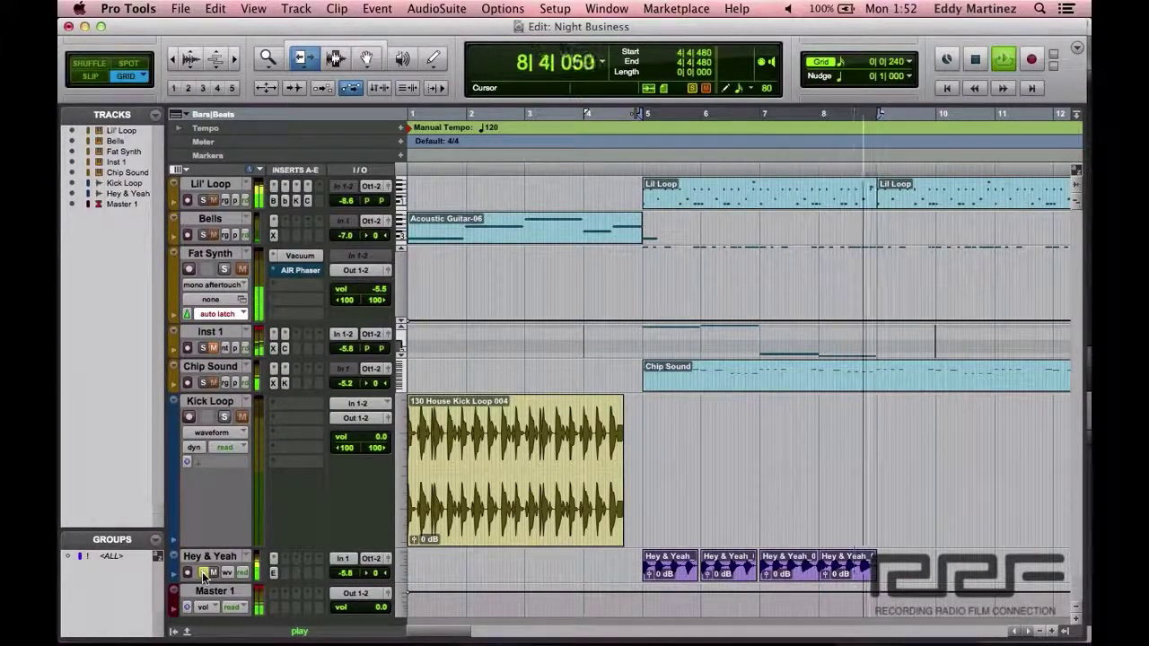
key("space")
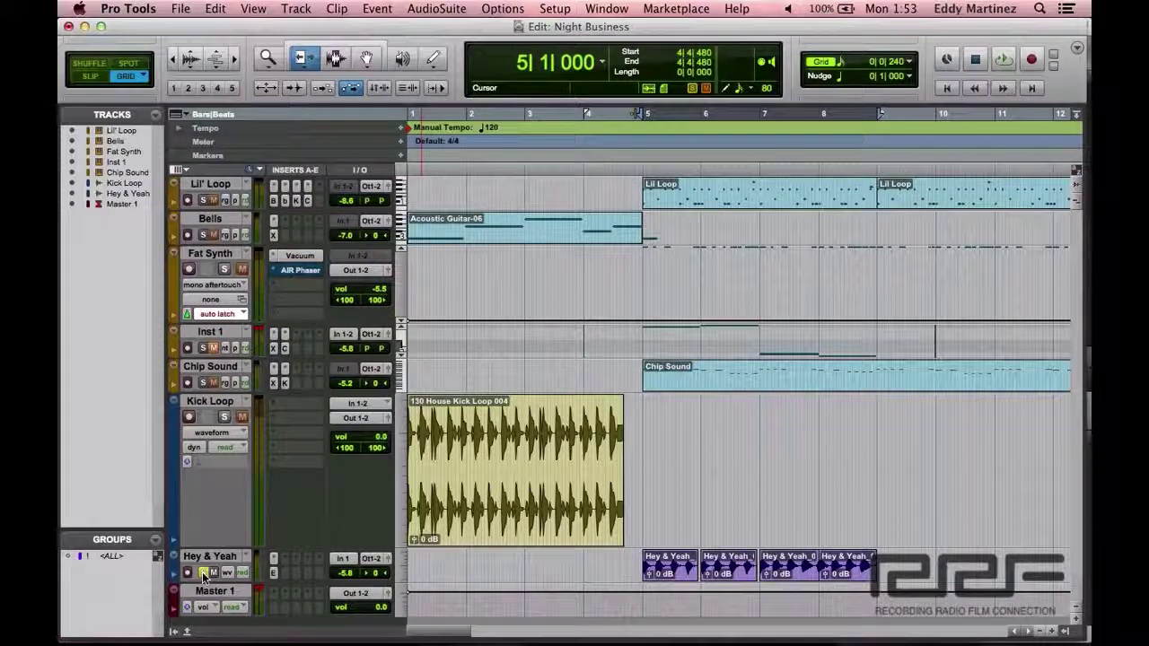
Step: Create two new stereo Aux Input tracks timed in samples
left_click(283, 7)
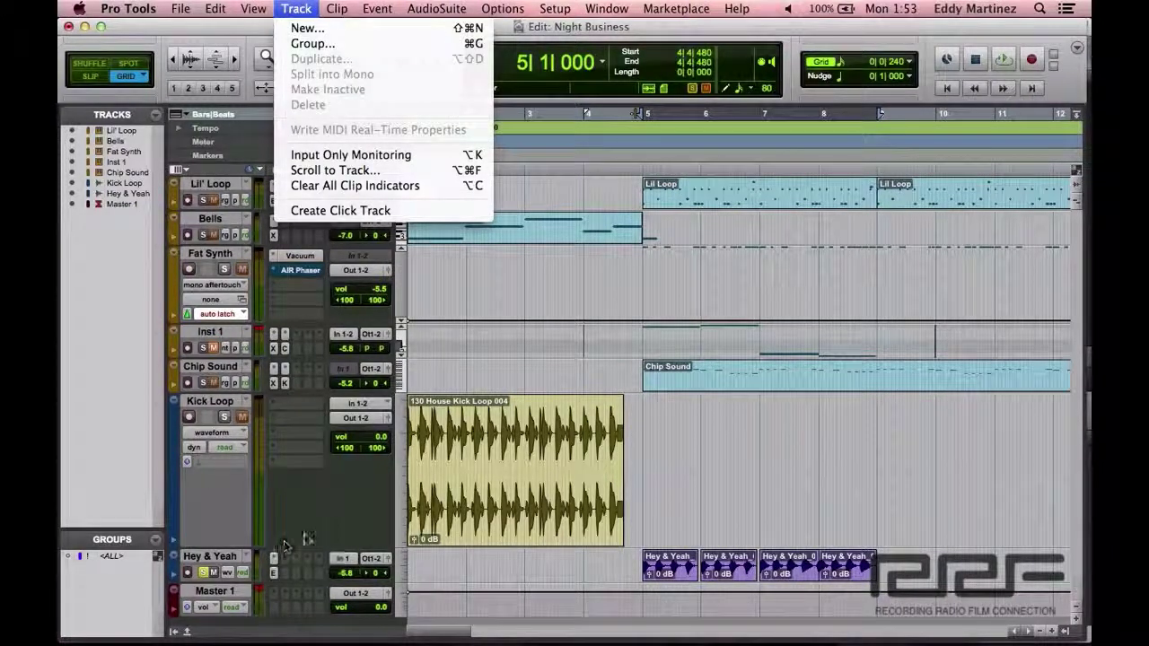
left_click(282, 507)
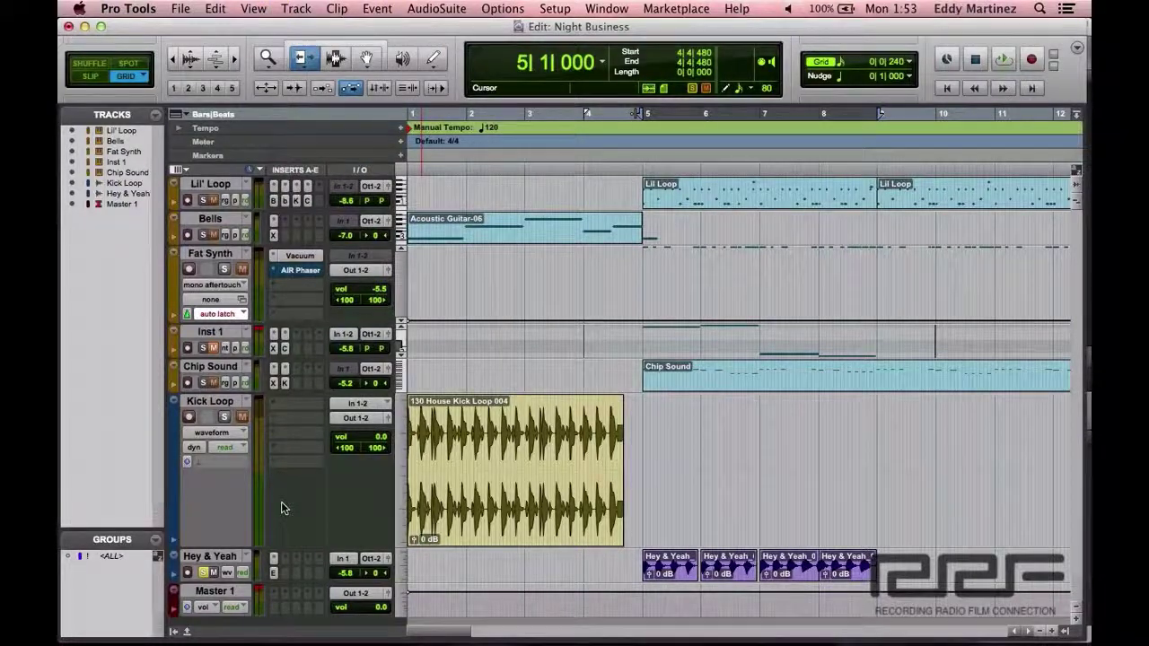
key("super+shift+n")
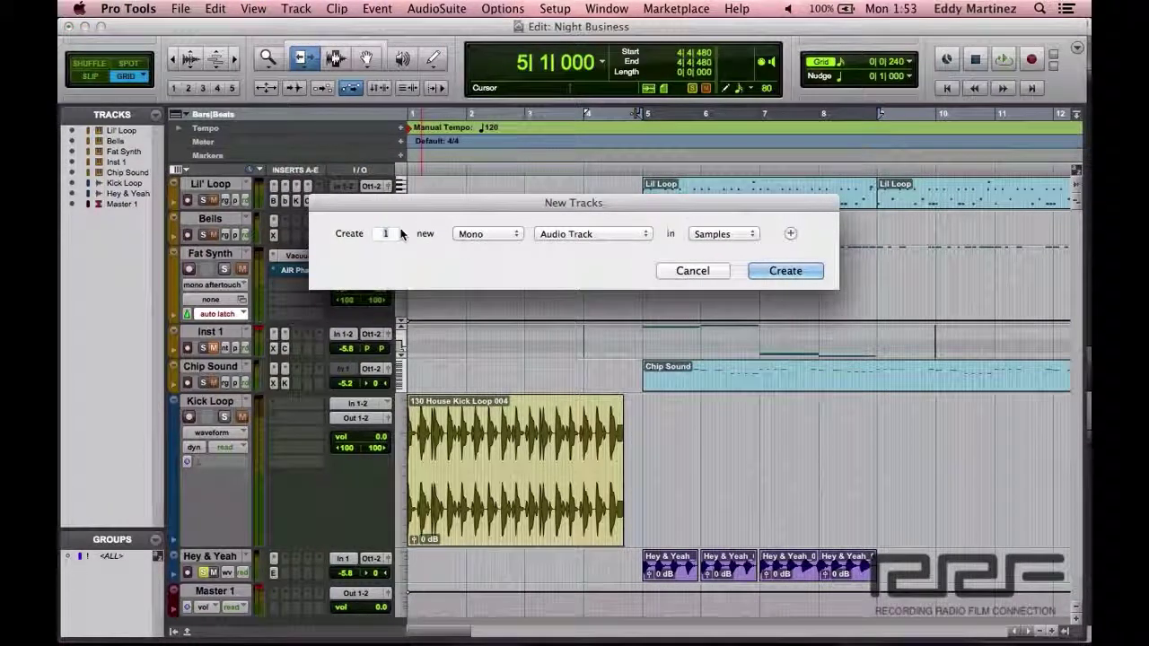
type("2")
left_click(507, 233)
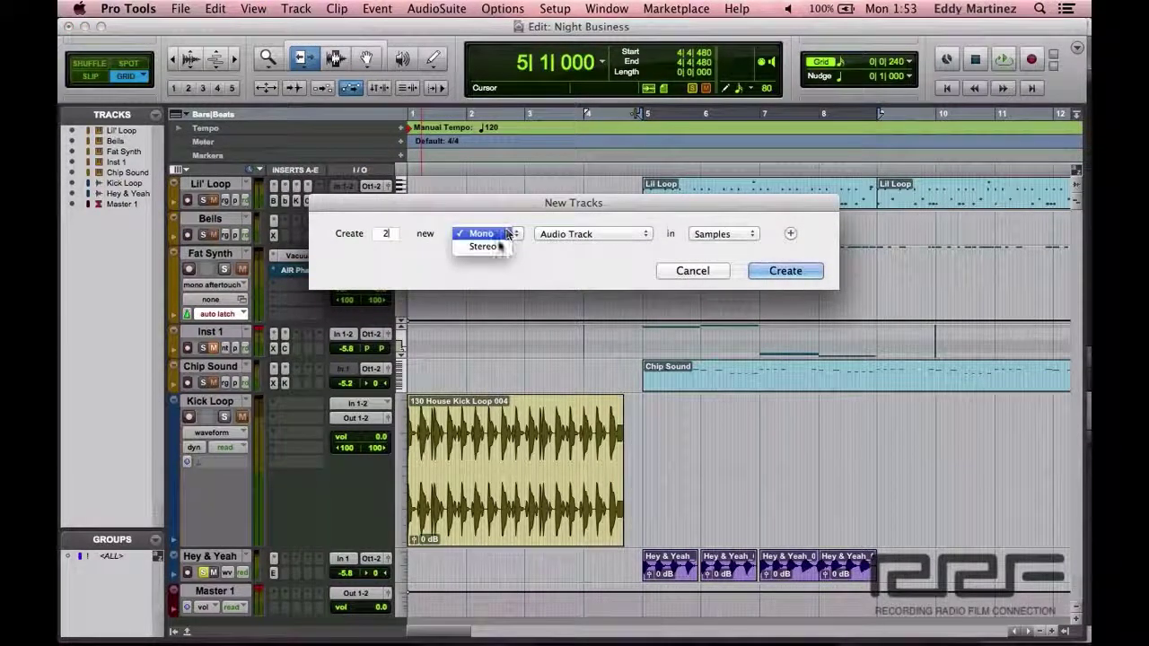
left_click(498, 246)
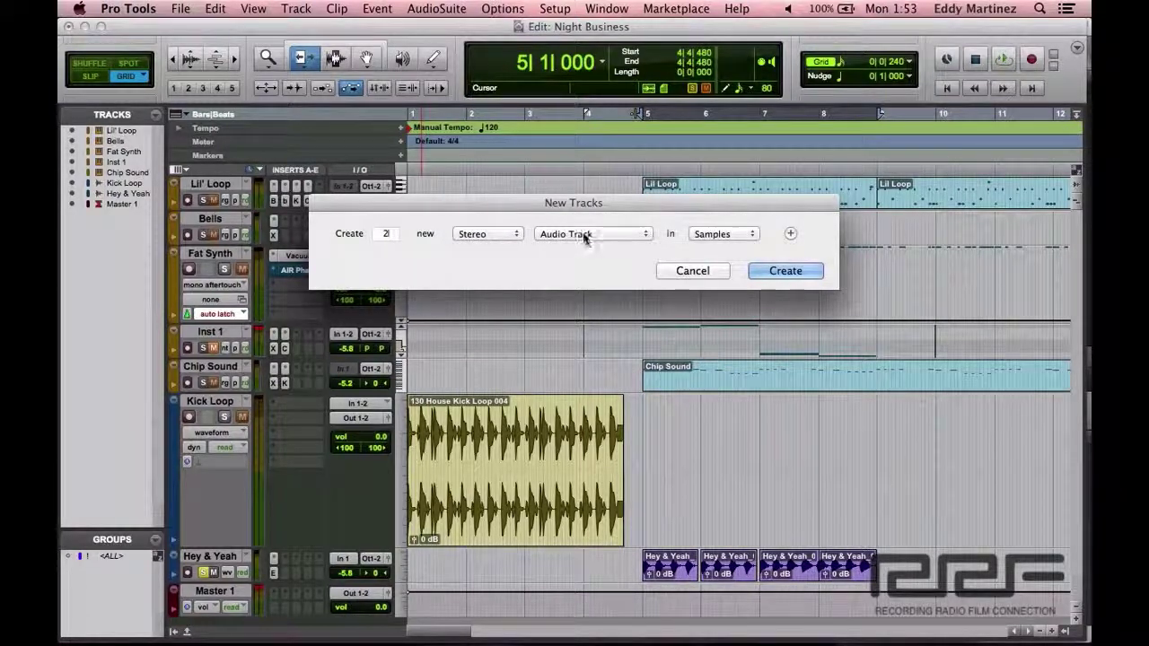
left_click(584, 235)
left_click(575, 246)
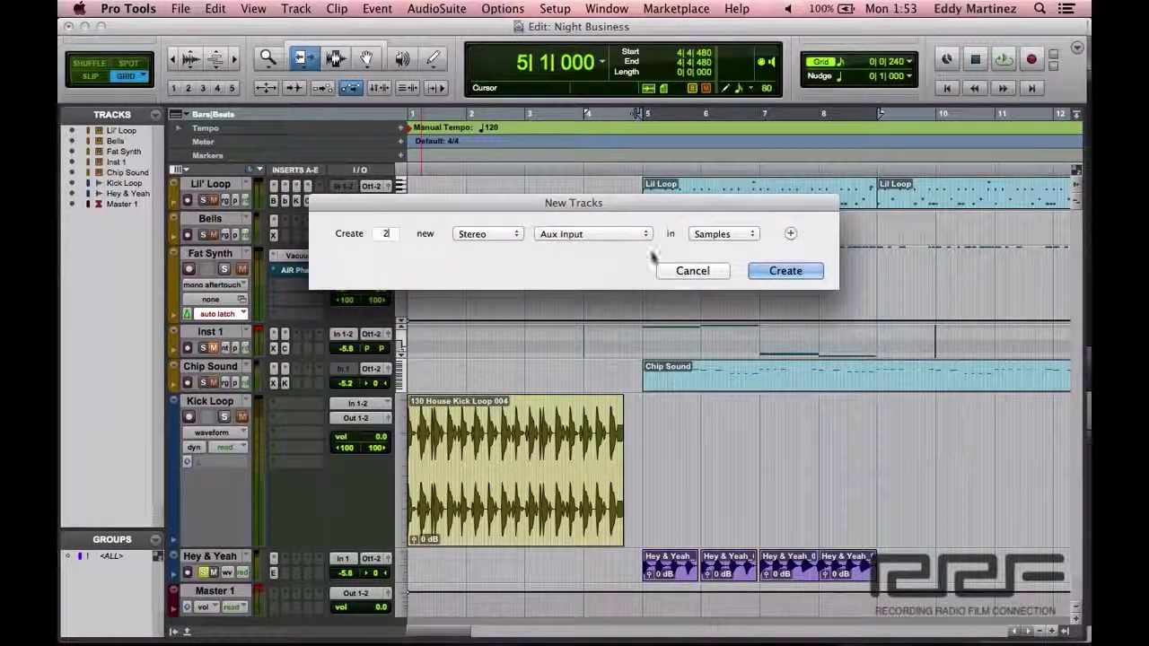
left_click(778, 272)
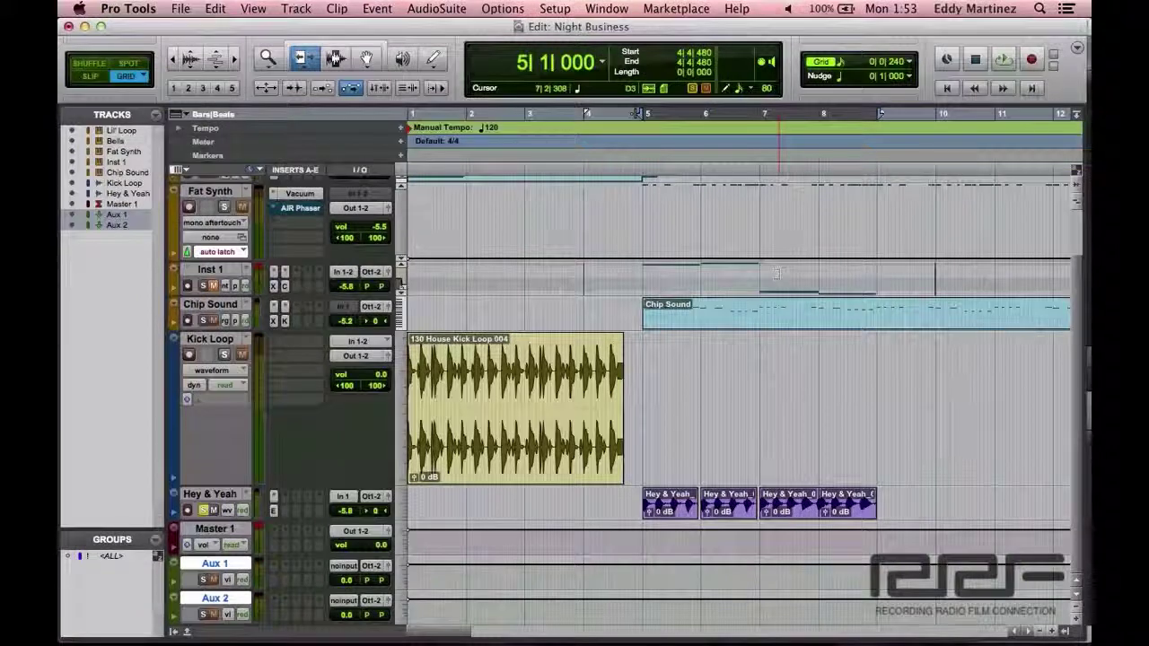
Step: In the Mix window, add a send to stereo Bus 1-2 on the Hey & Yeah track and set its level to 0.0 dB
key("super+equal")
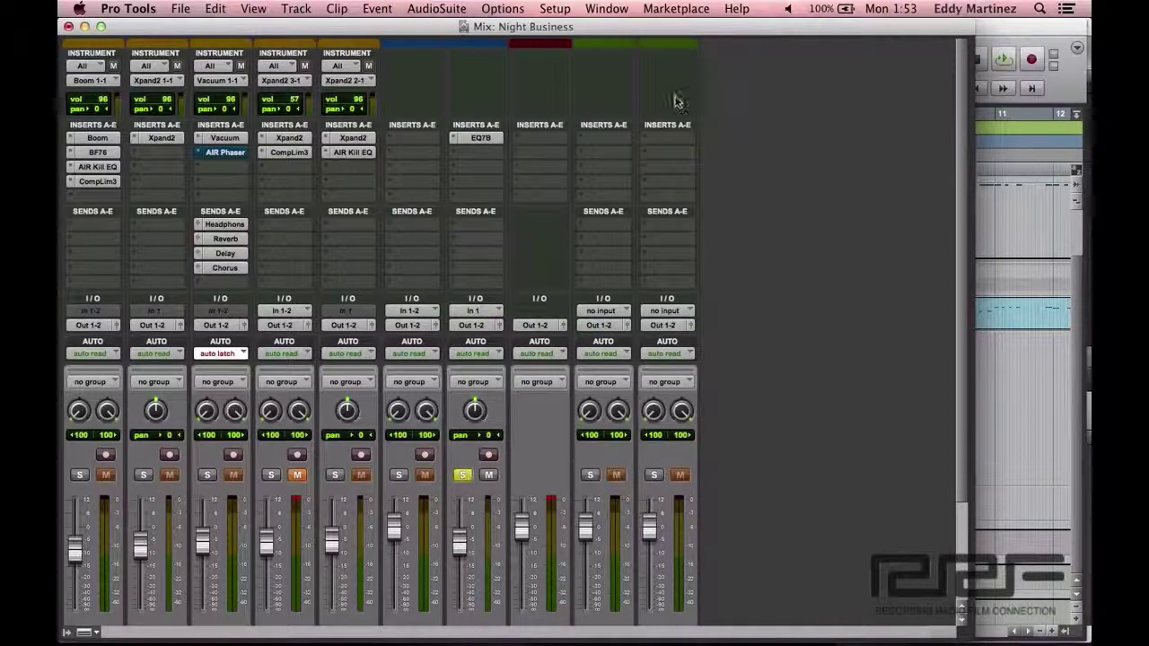
left_click(480, 226)
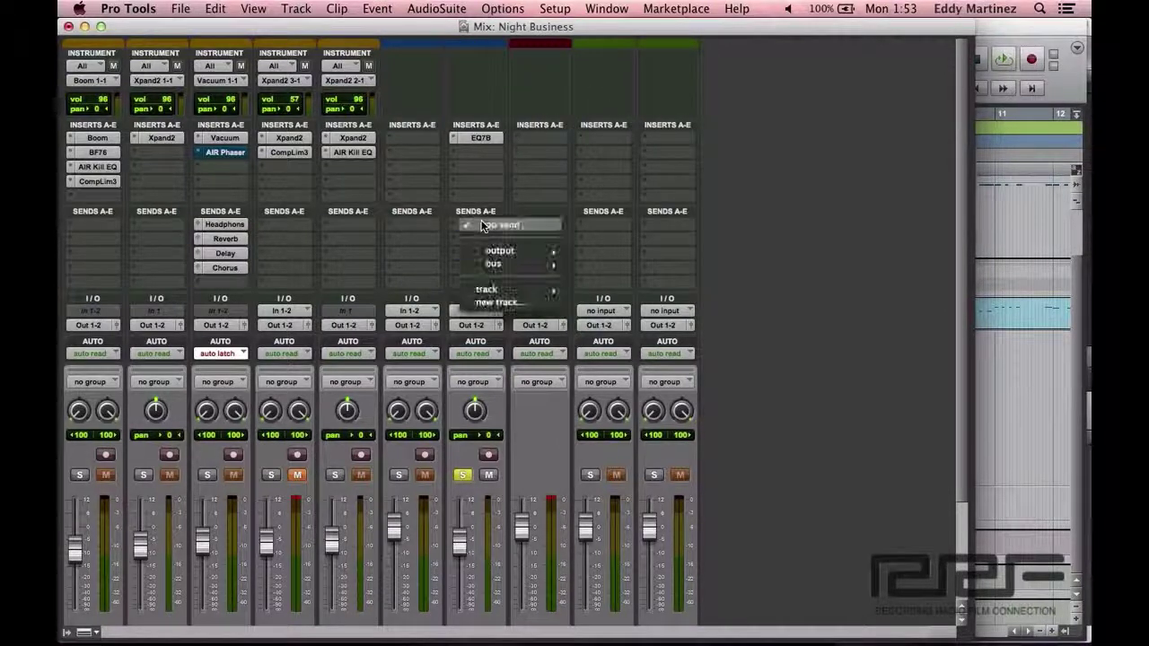
mouse_move(557, 263)
mouse_move(603, 264)
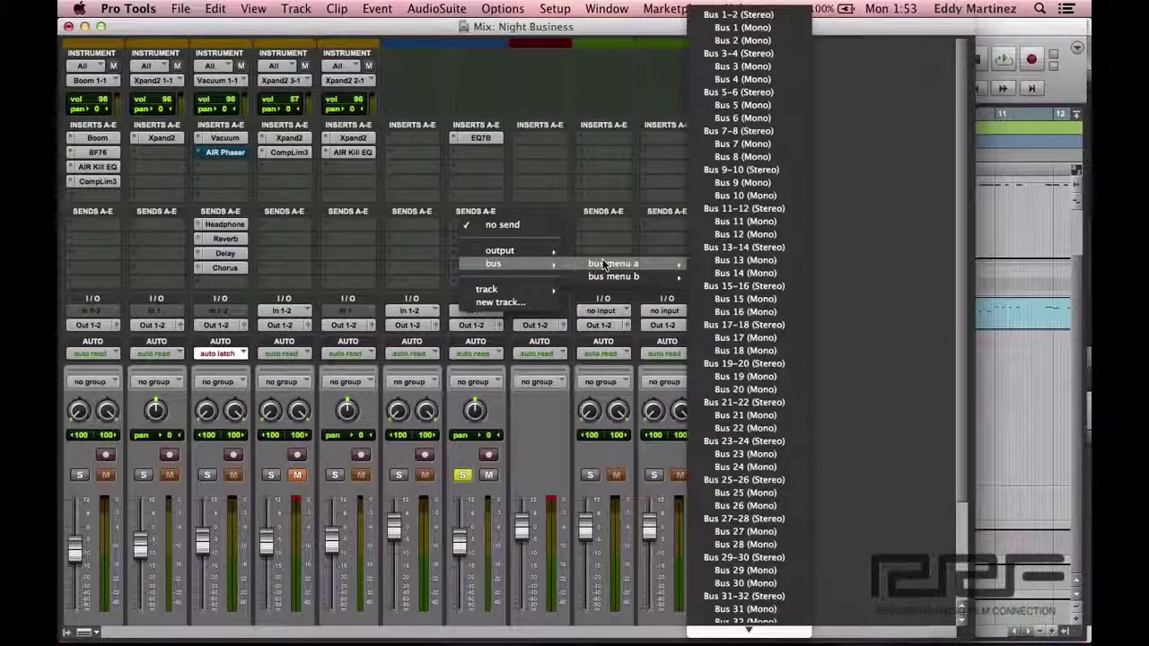
left_click(765, 16)
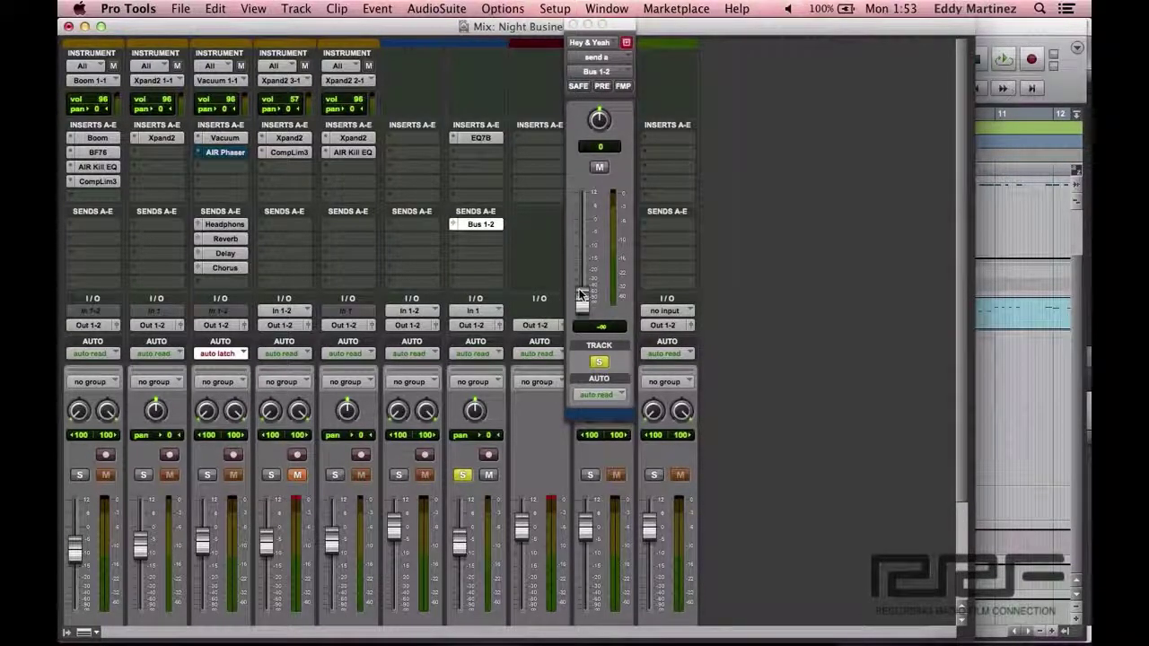
left_click_drag(580, 296, 579, 215)
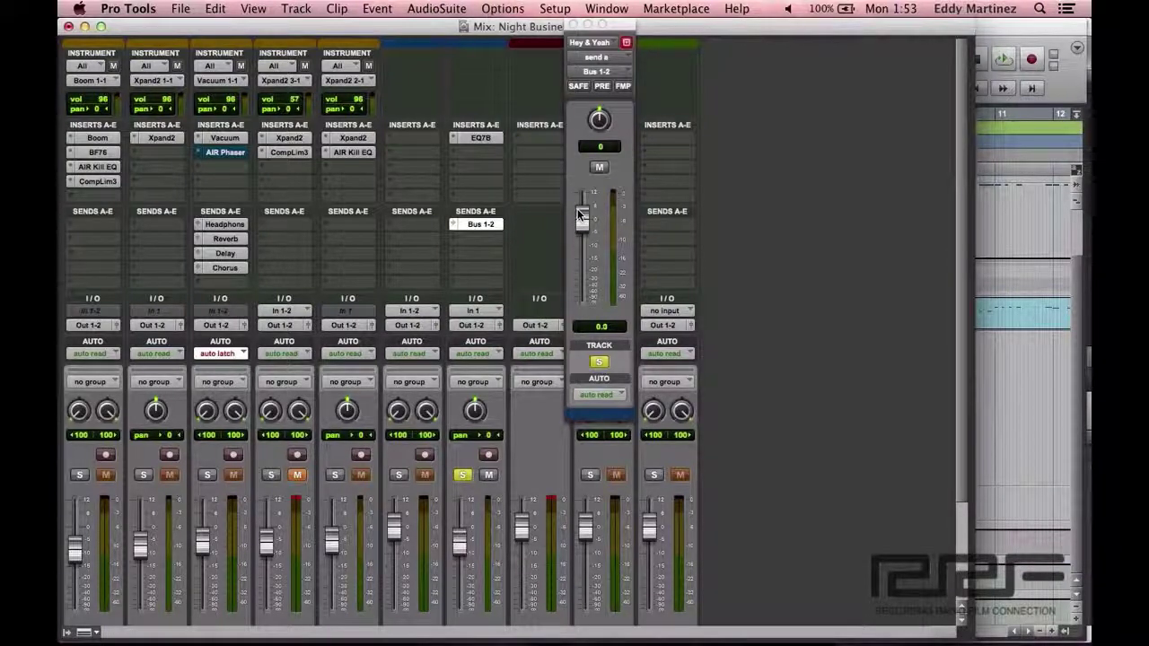
left_click(575, 26)
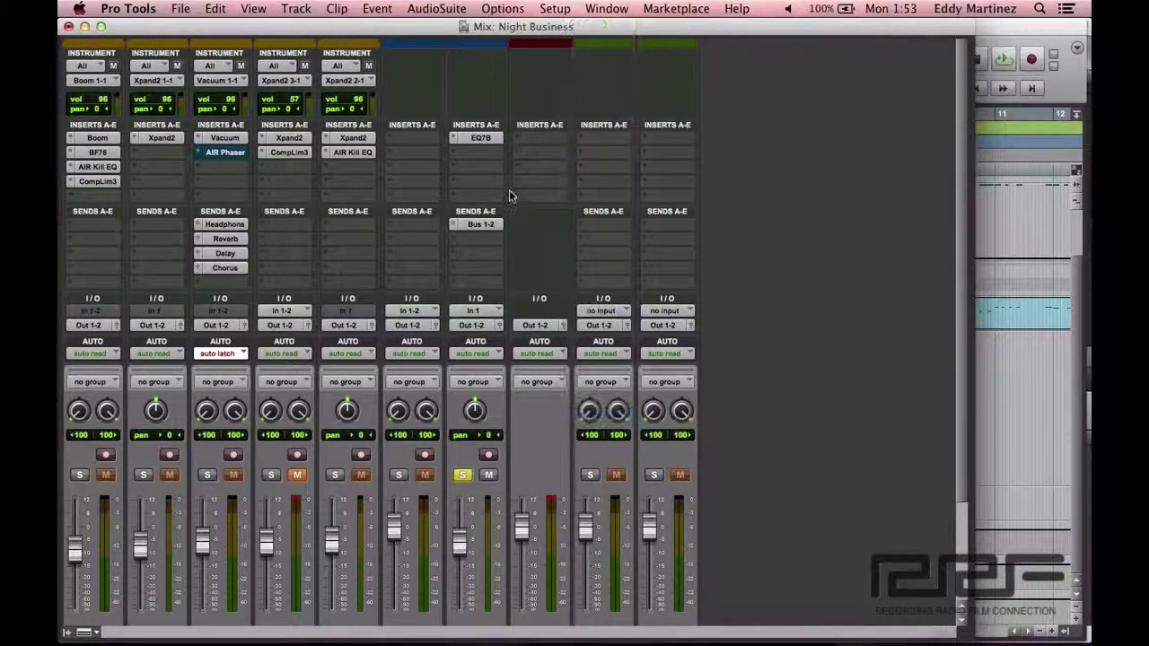
Step: Add a second send to stereo Bus 3-4 on the Hey & Yeah track with its level at 0.0 dB
left_click(473, 239)
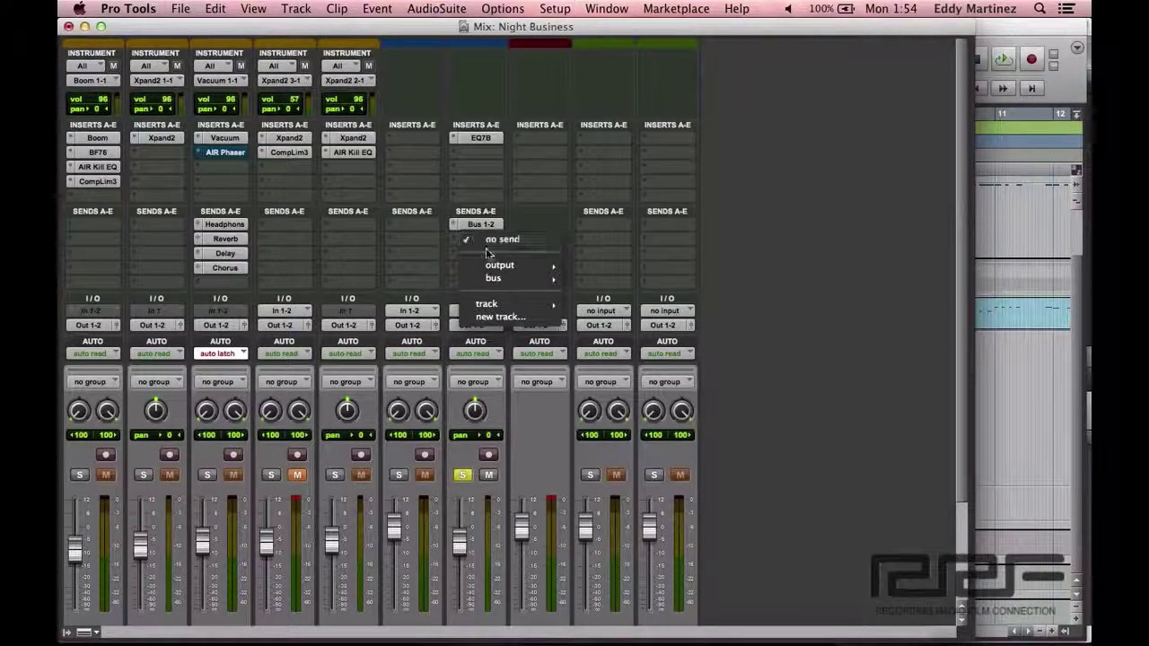
mouse_move(493, 277)
mouse_move(613, 278)
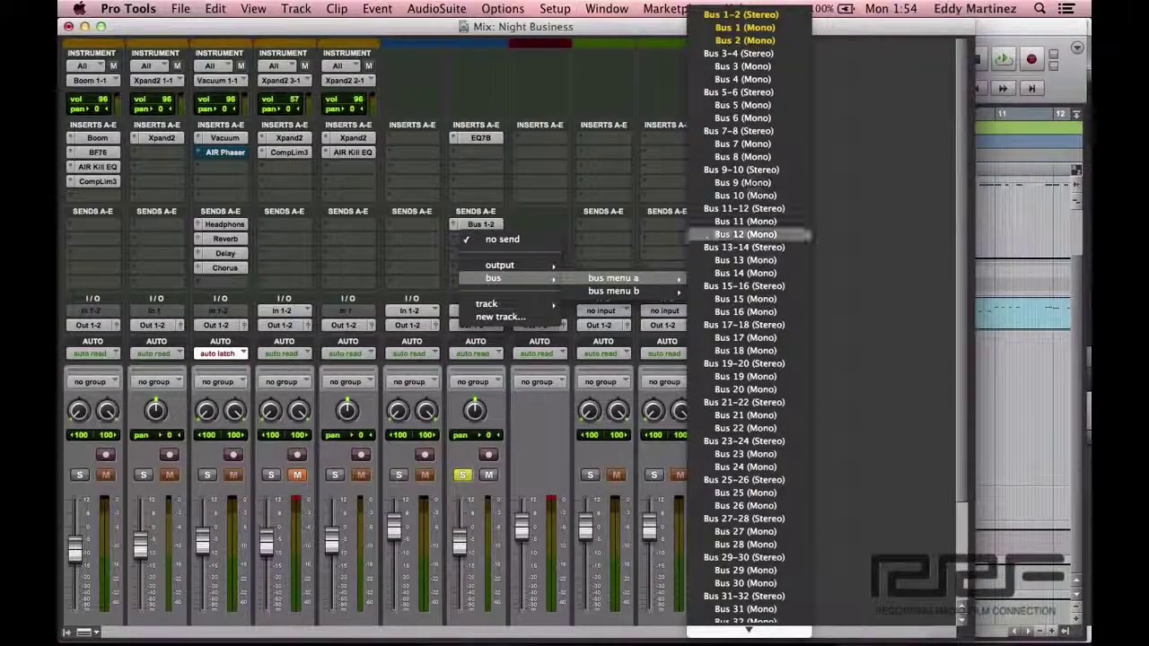
left_click(756, 60)
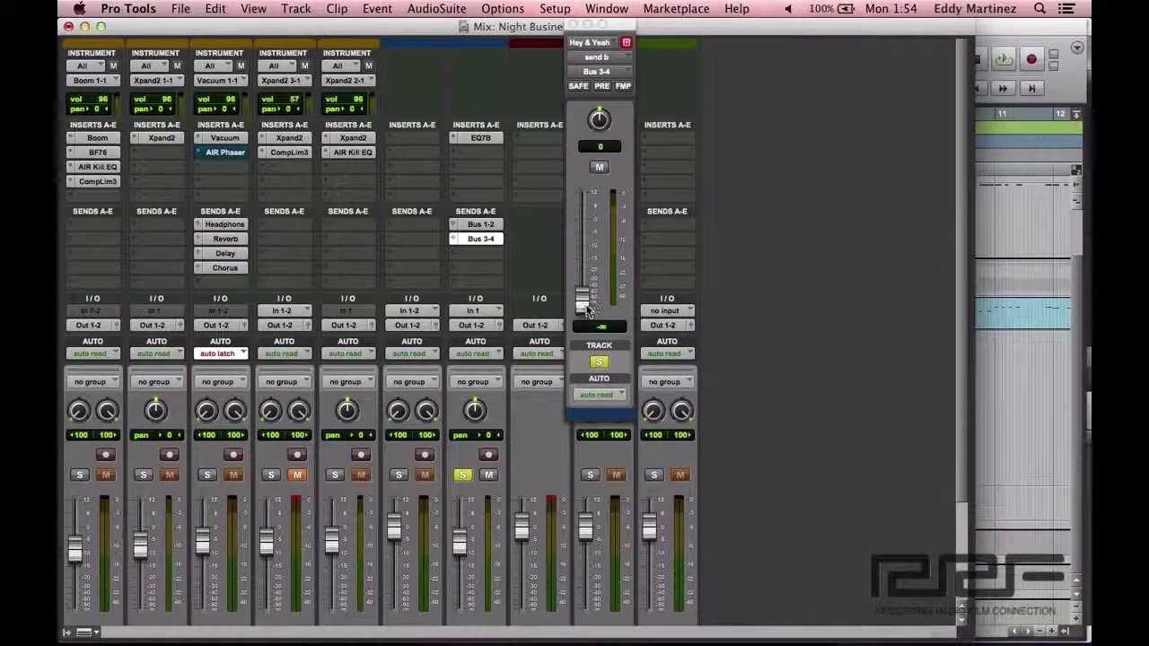
left_click_drag(588, 310, 588, 229)
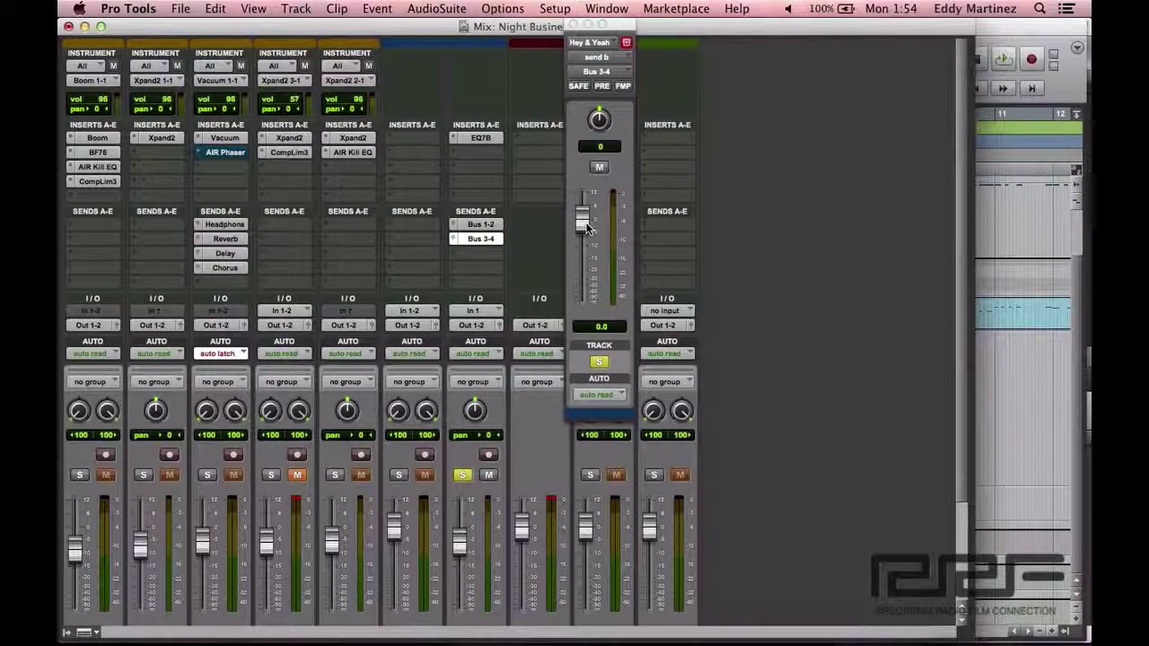
left_click(575, 25)
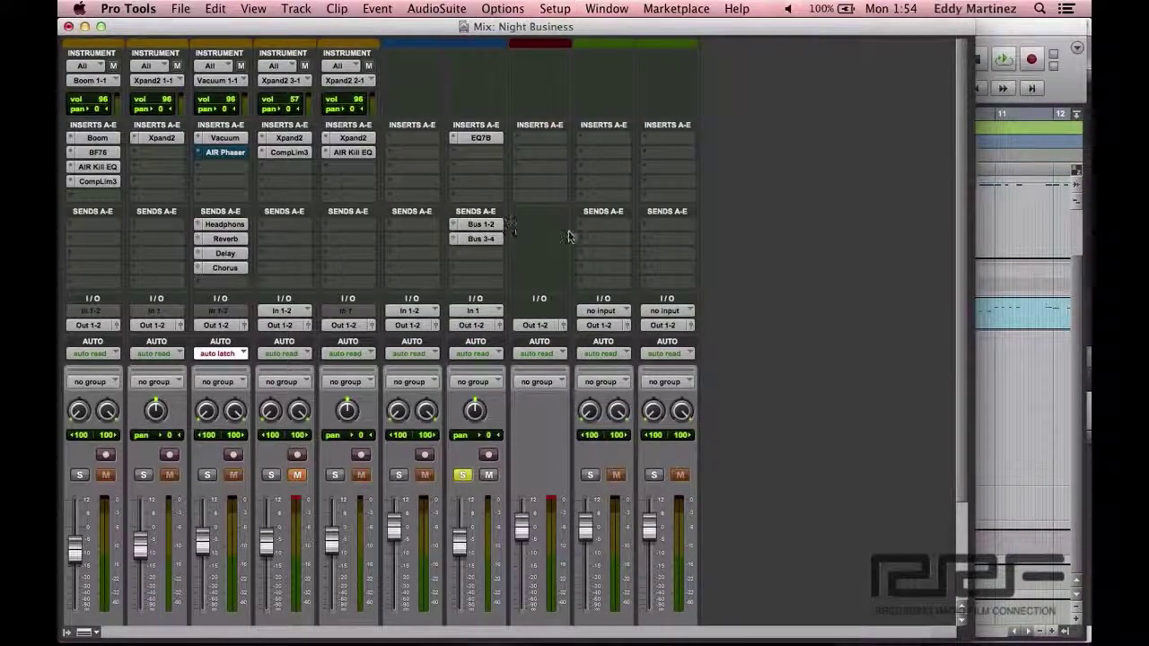
Step: Set the input of Aux 1 to Bus 1-2 and the input of Aux 2 to Bus 3-4
left_click(600, 311)
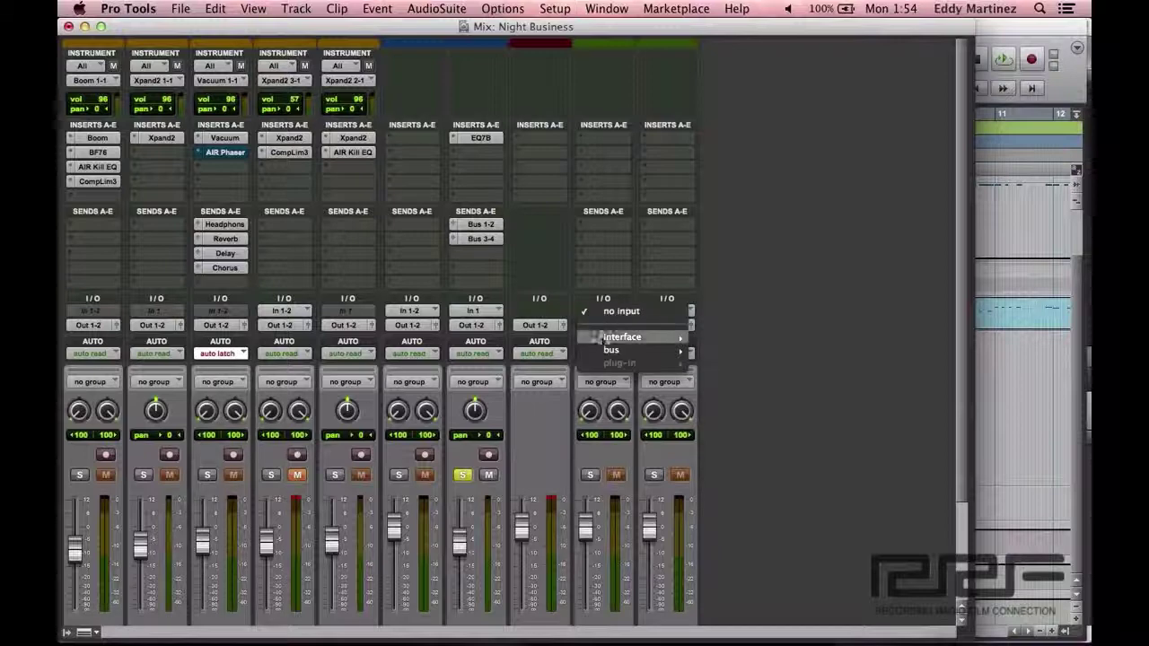
mouse_move(610, 352)
mouse_move(774, 350)
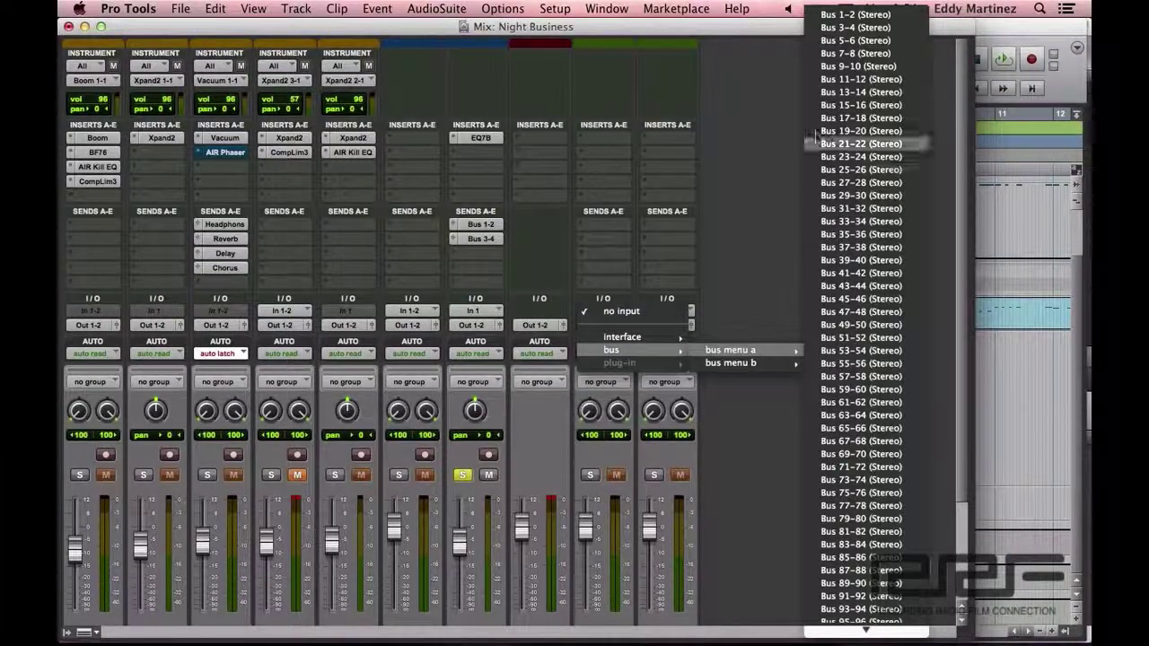
left_click(818, 16)
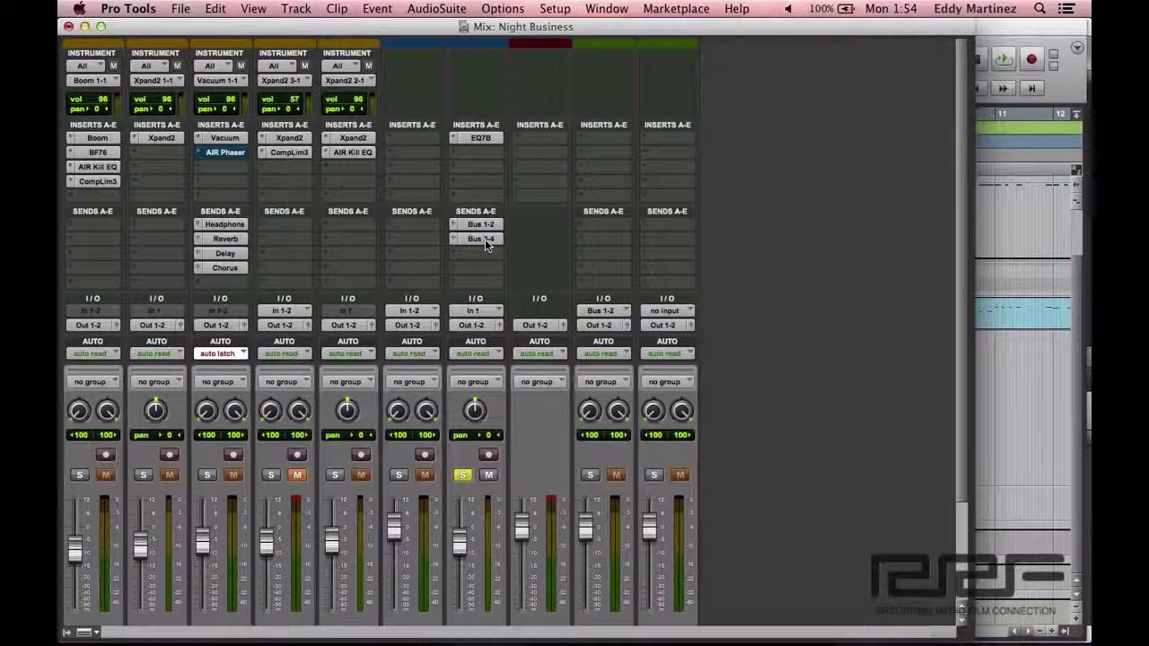
left_click(664, 312)
mouse_move(675, 351)
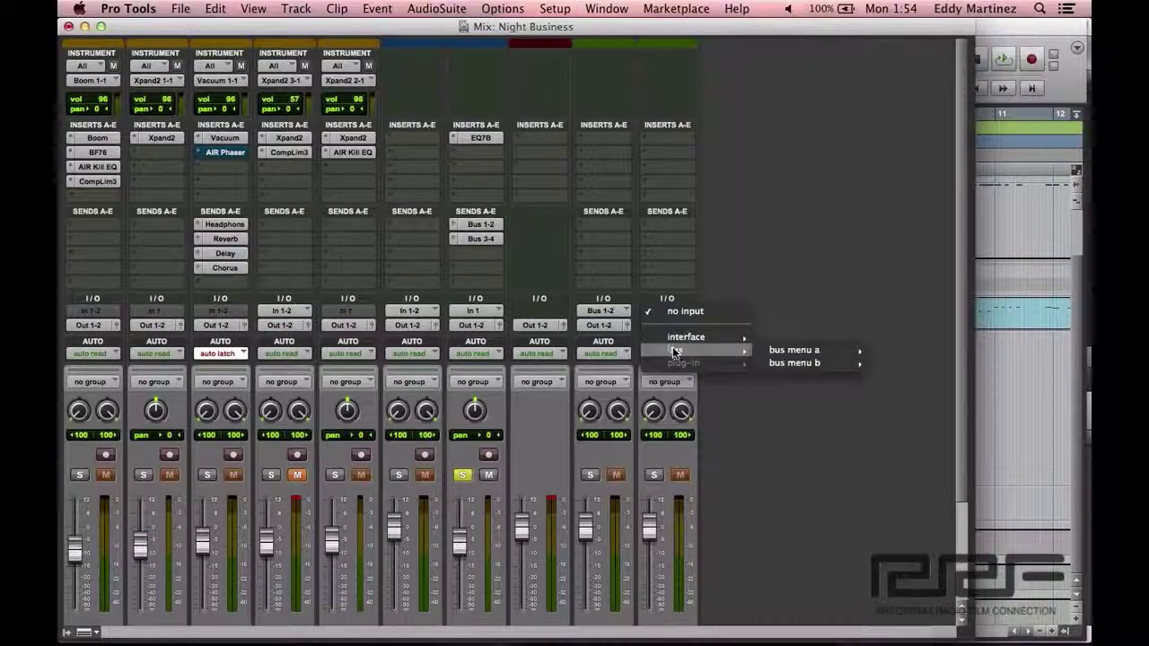
mouse_move(781, 351)
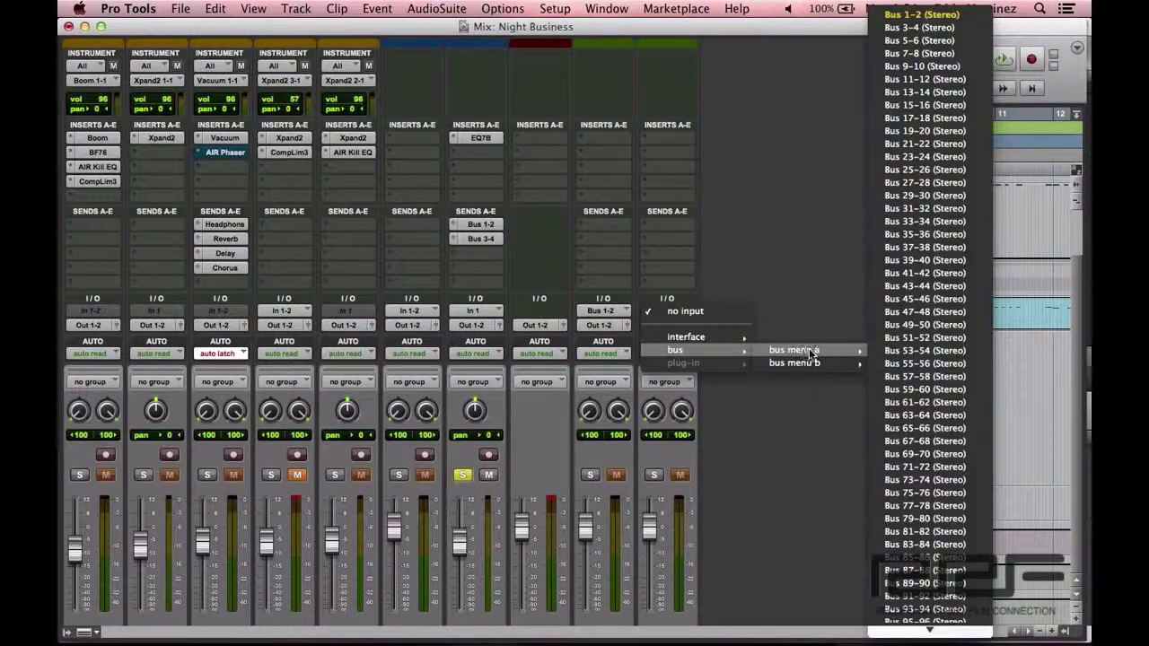
left_click(915, 28)
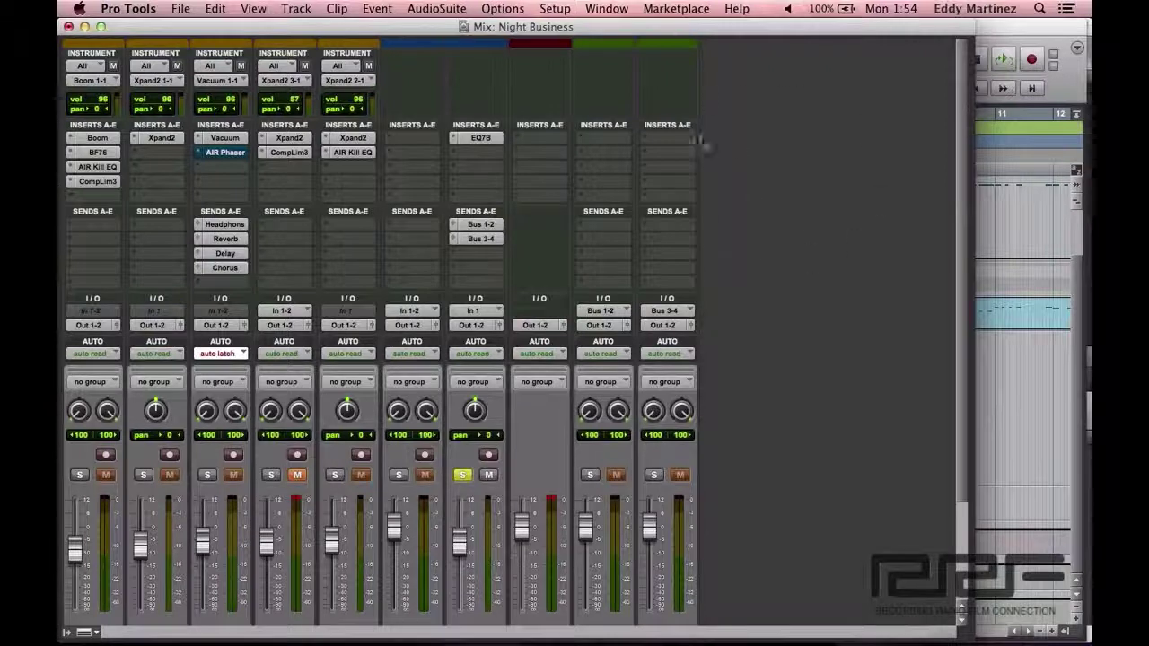
Step: Insert the multichannel D-Verb stereo reverb on Aux 1 and load its Vocals Uptempo preset
left_click(595, 133)
mouse_move(676, 166)
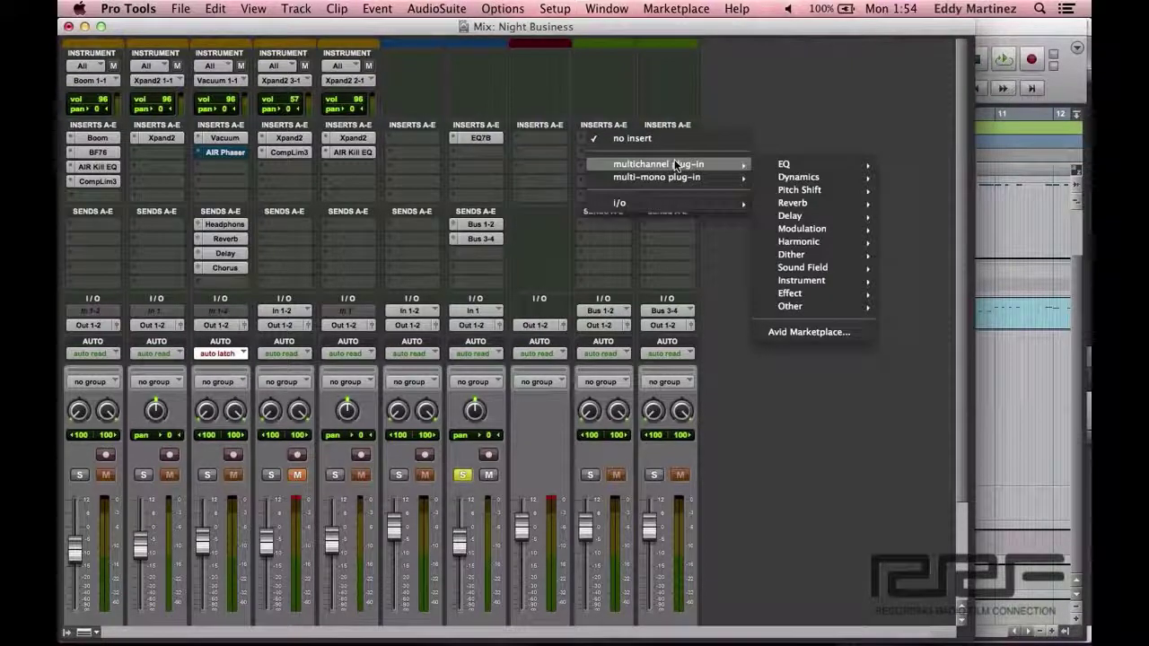
mouse_move(793, 205)
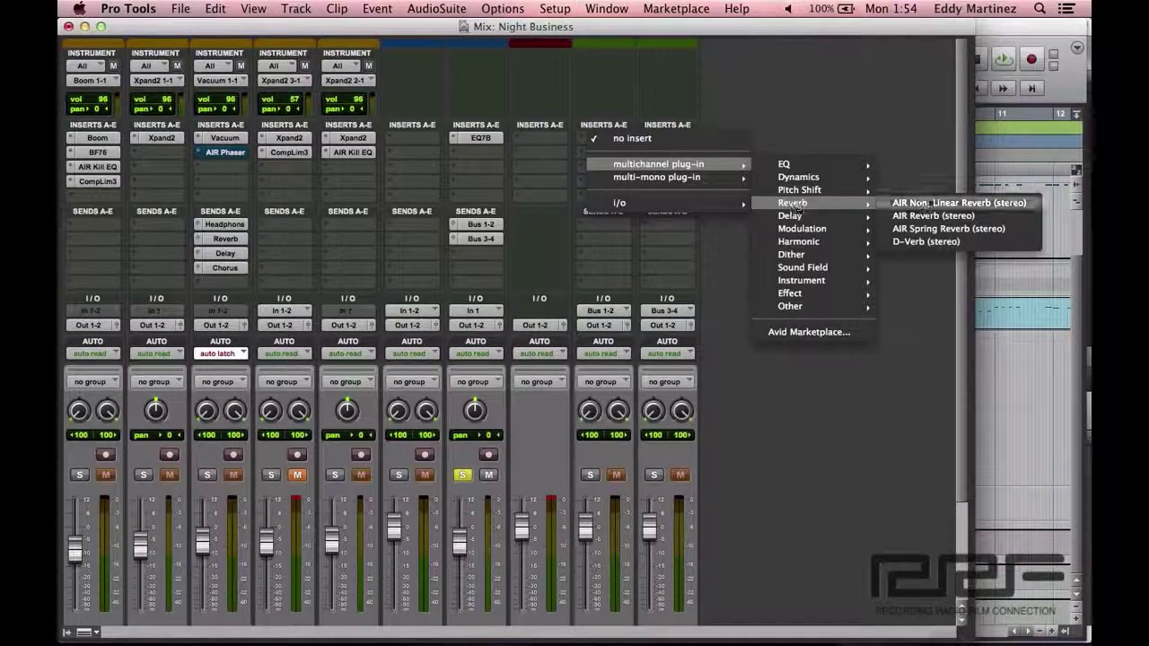
left_click(928, 241)
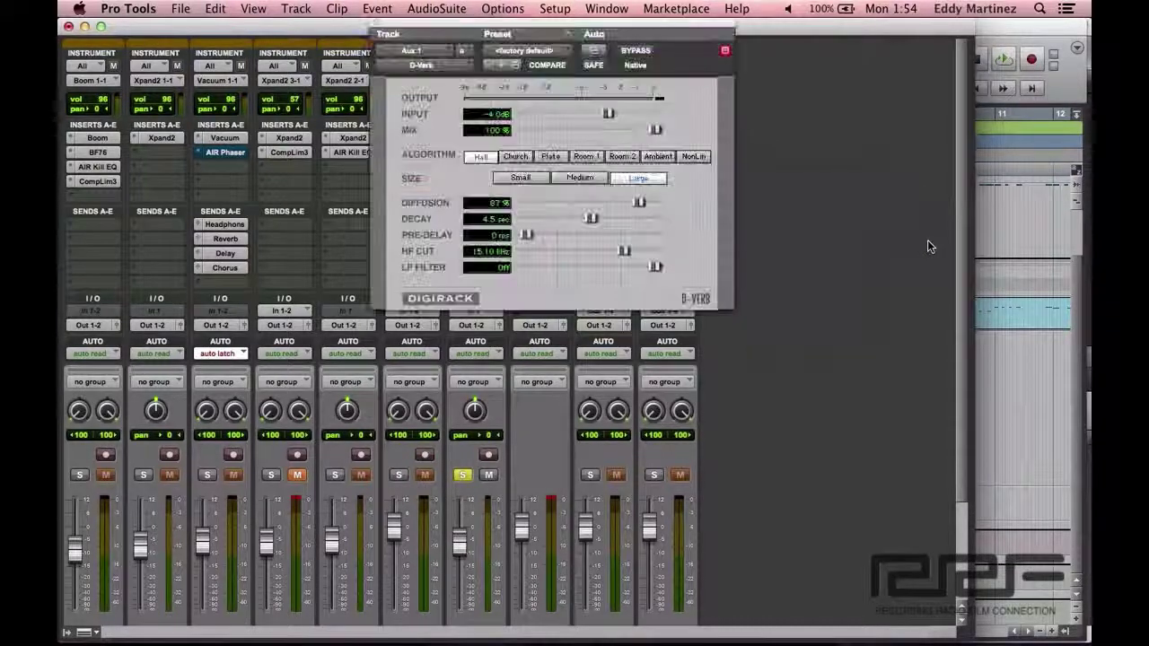
left_click(542, 53)
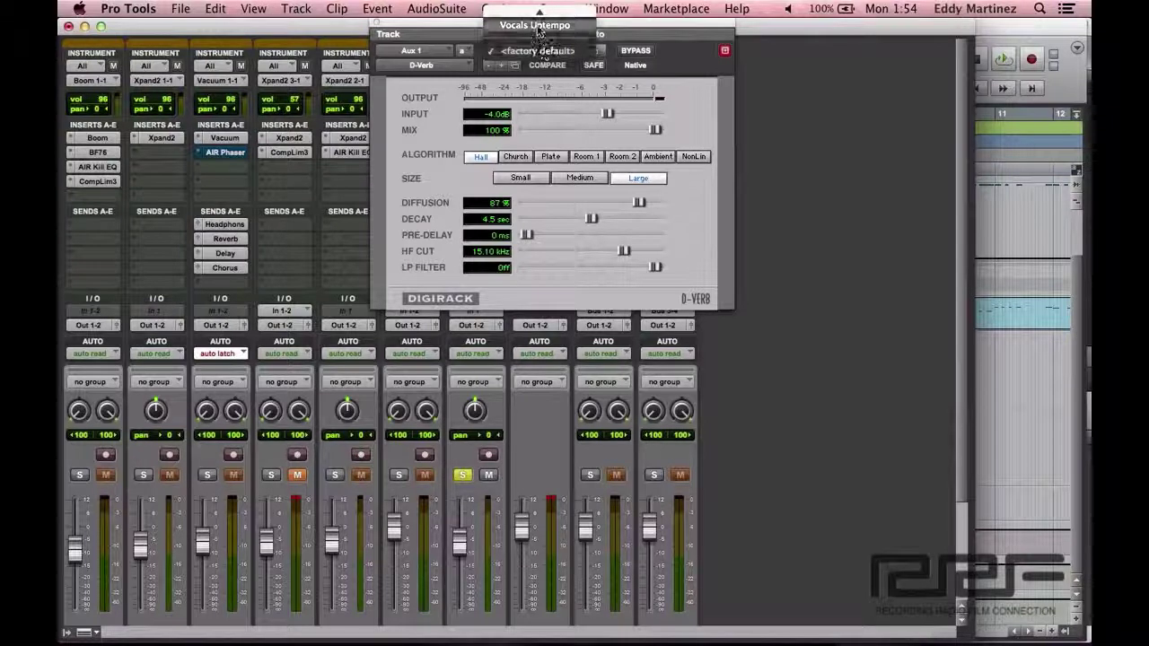
left_click(538, 27)
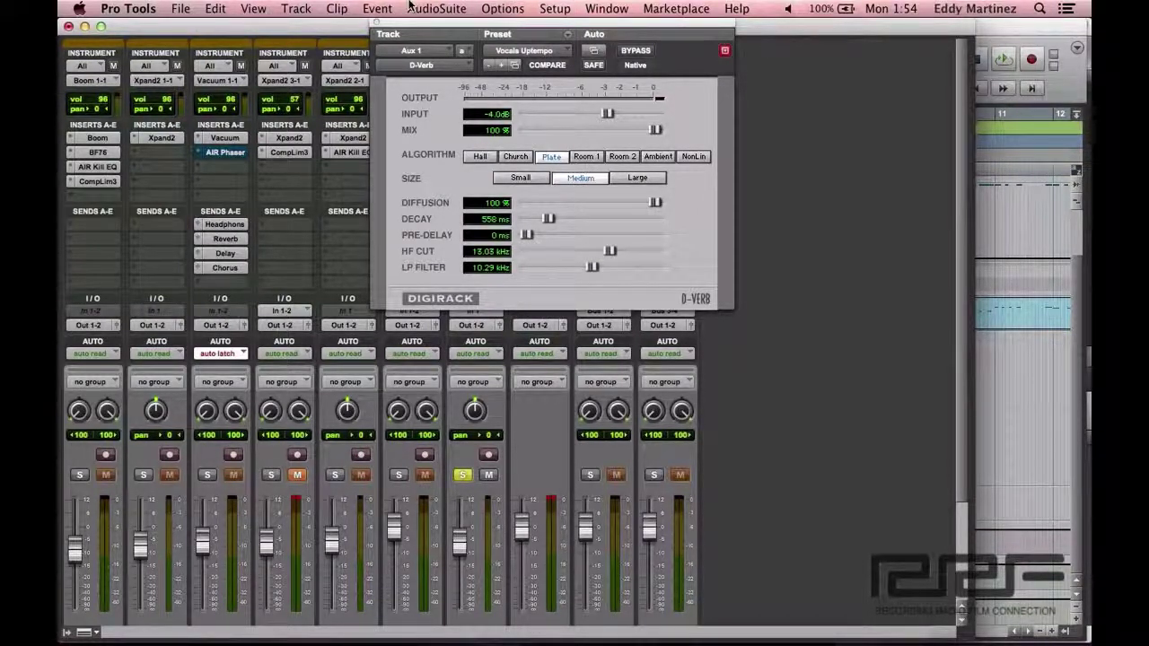
left_click(377, 23)
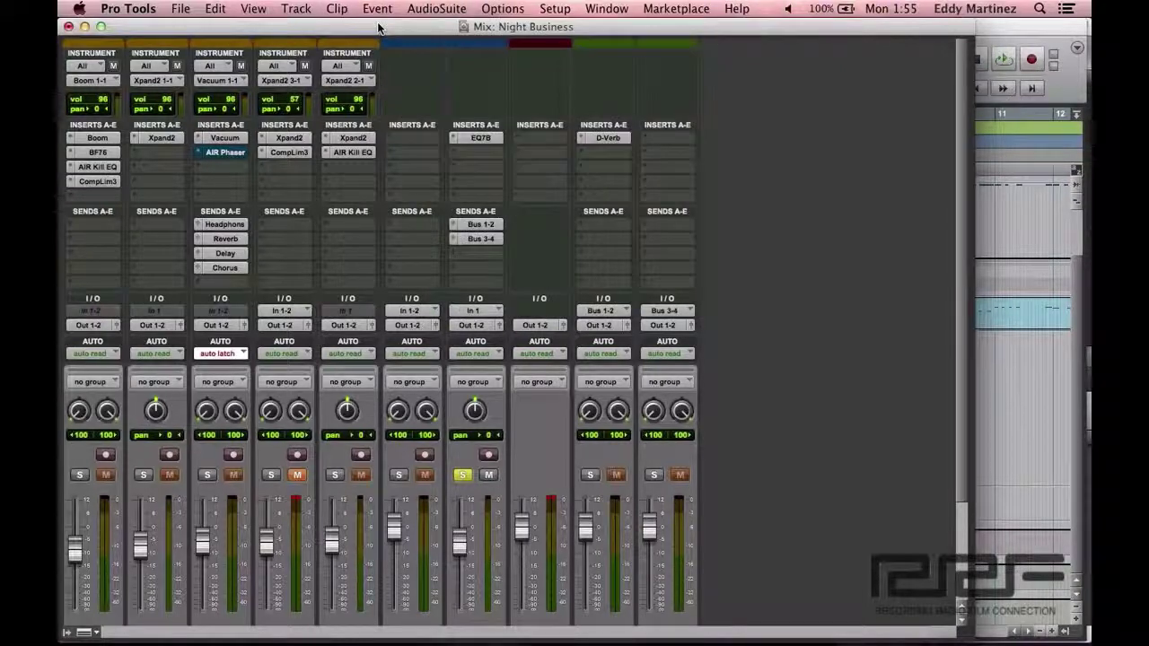
Step: Insert the multichannel Medium Delay II (stereo) plug-in on Aux 2
left_click(683, 137)
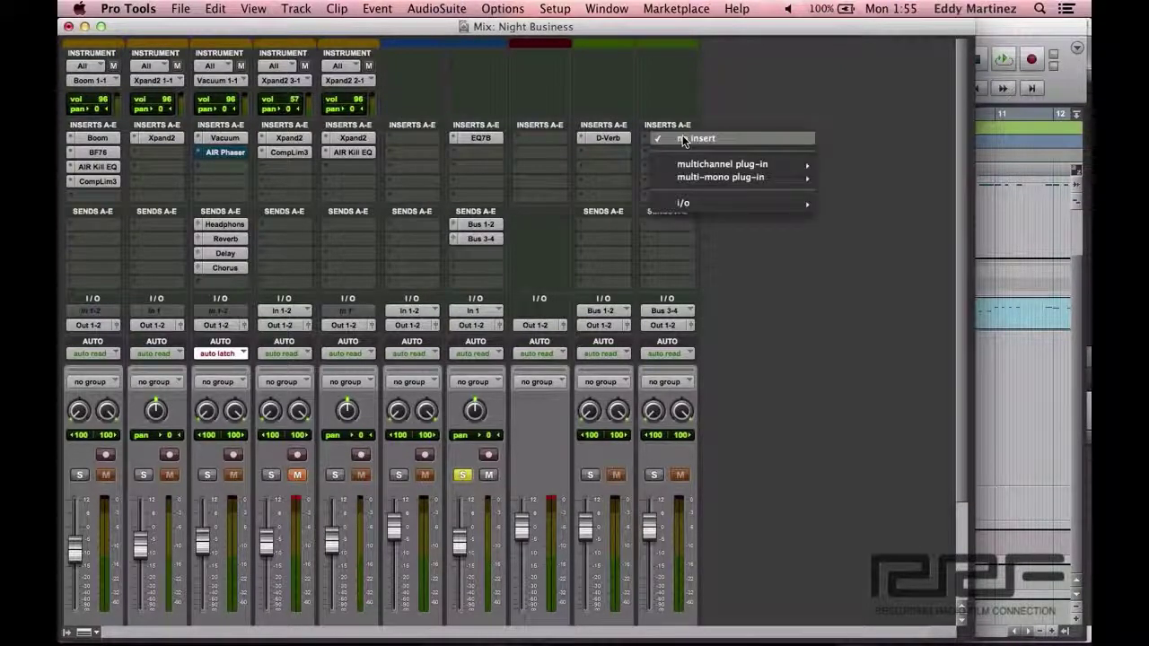
mouse_move(701, 163)
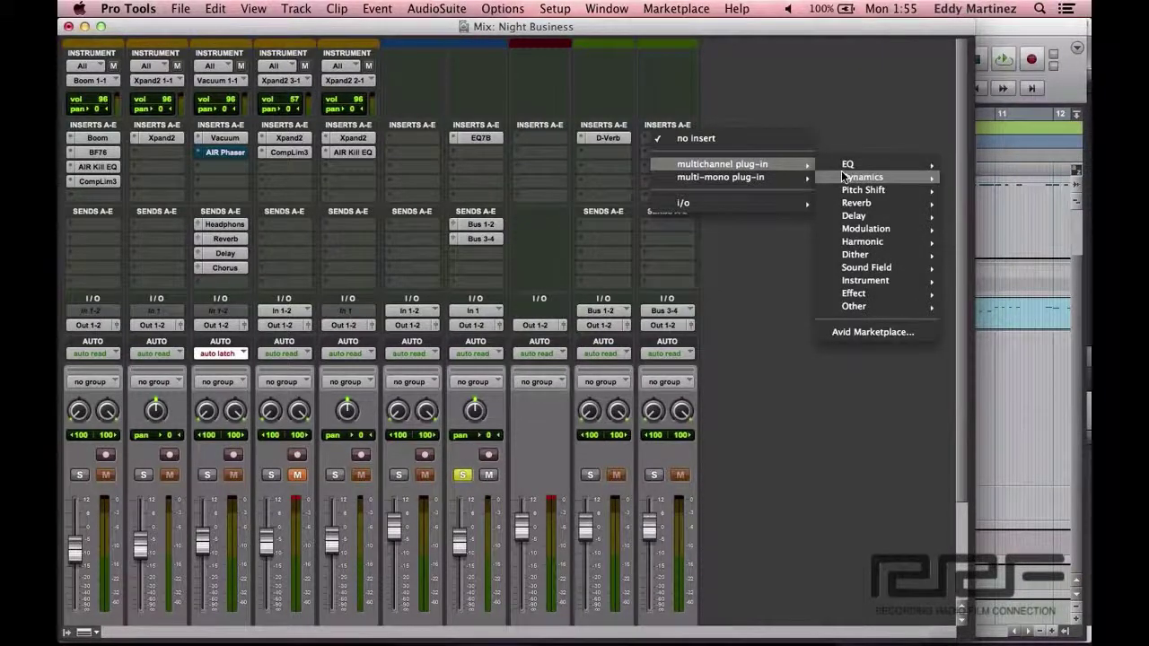
mouse_move(857, 217)
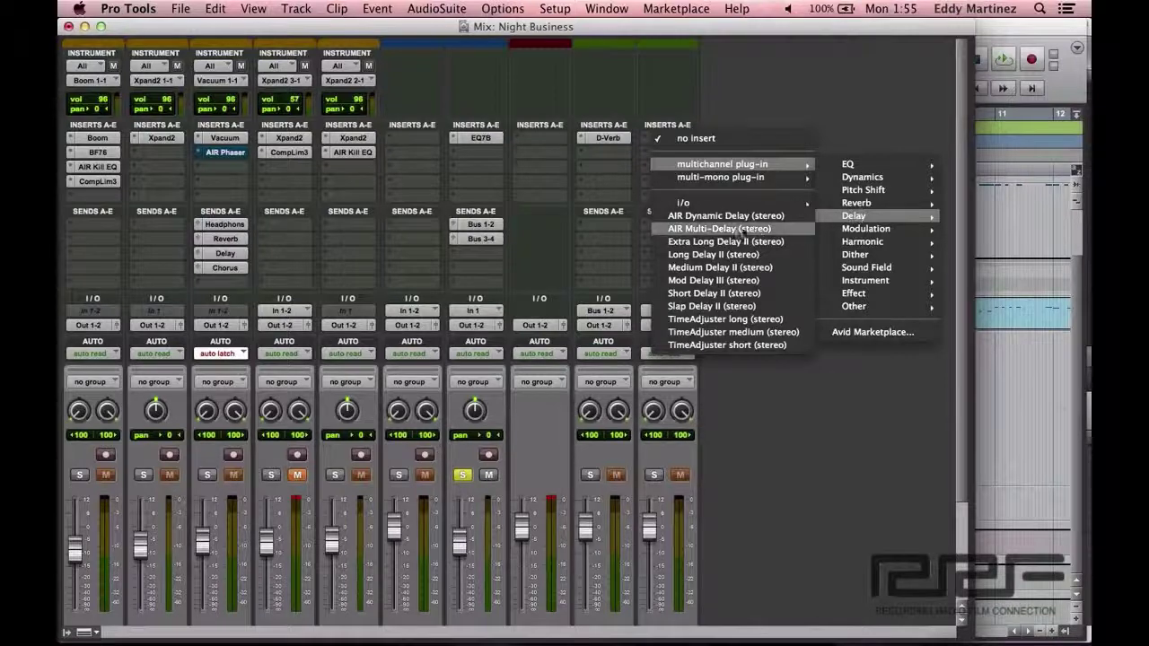
left_click(719, 270)
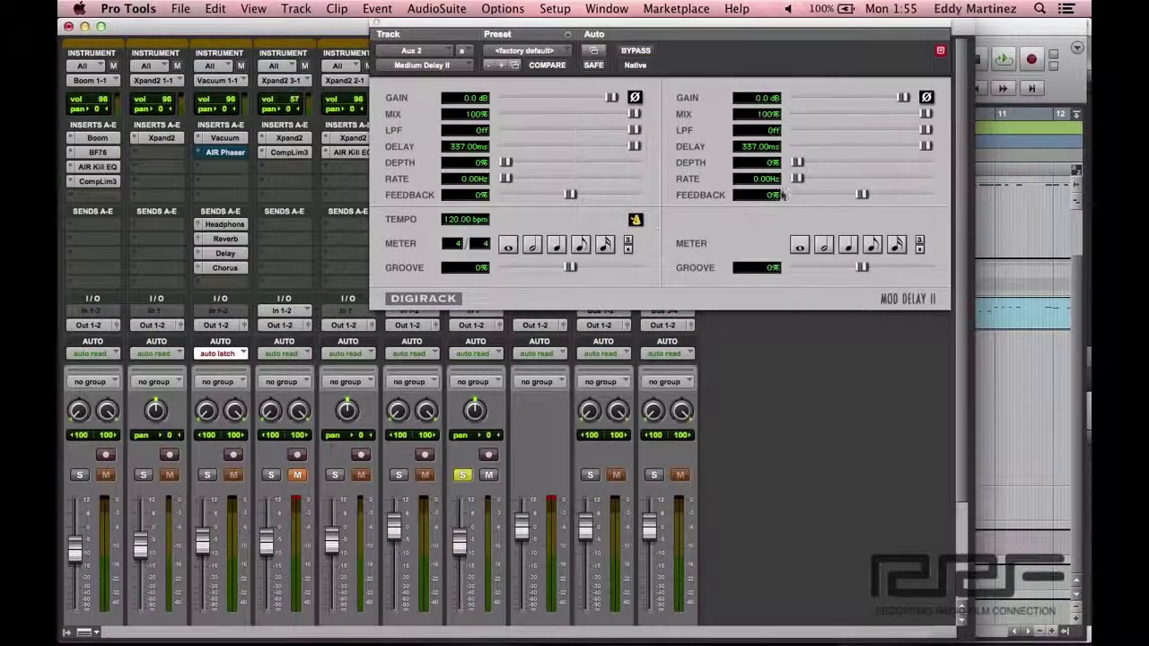
Step: Solo Aux 2 and set the delay's mix to 50% on the left channel and 70% on the right
left_click(654, 475)
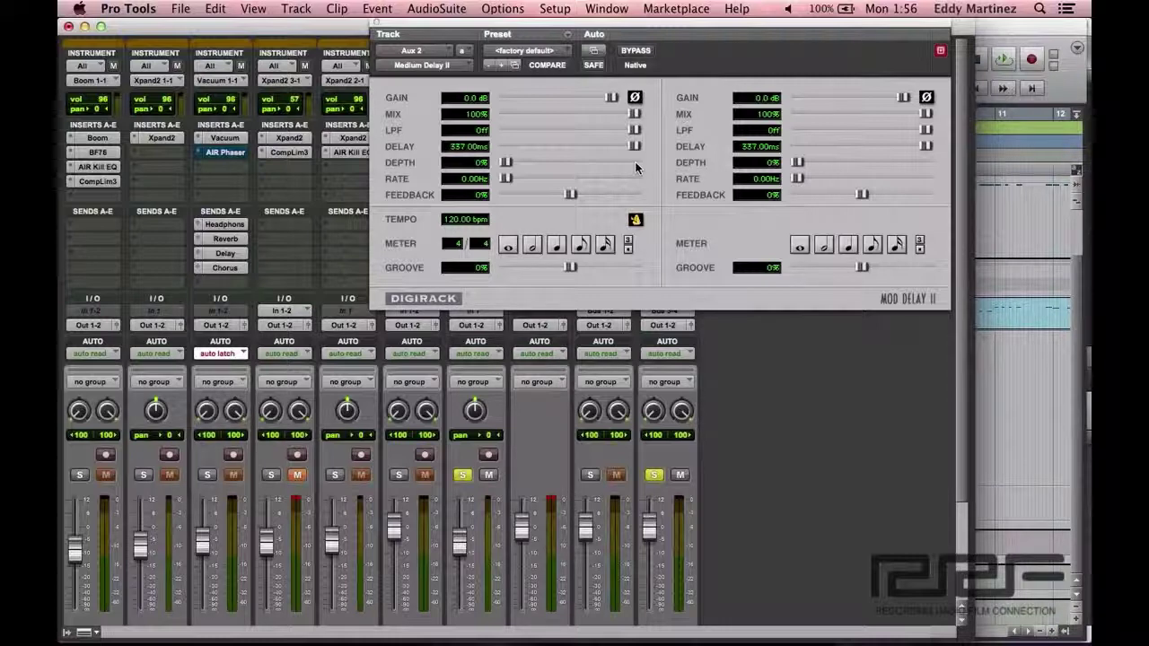
key("space")
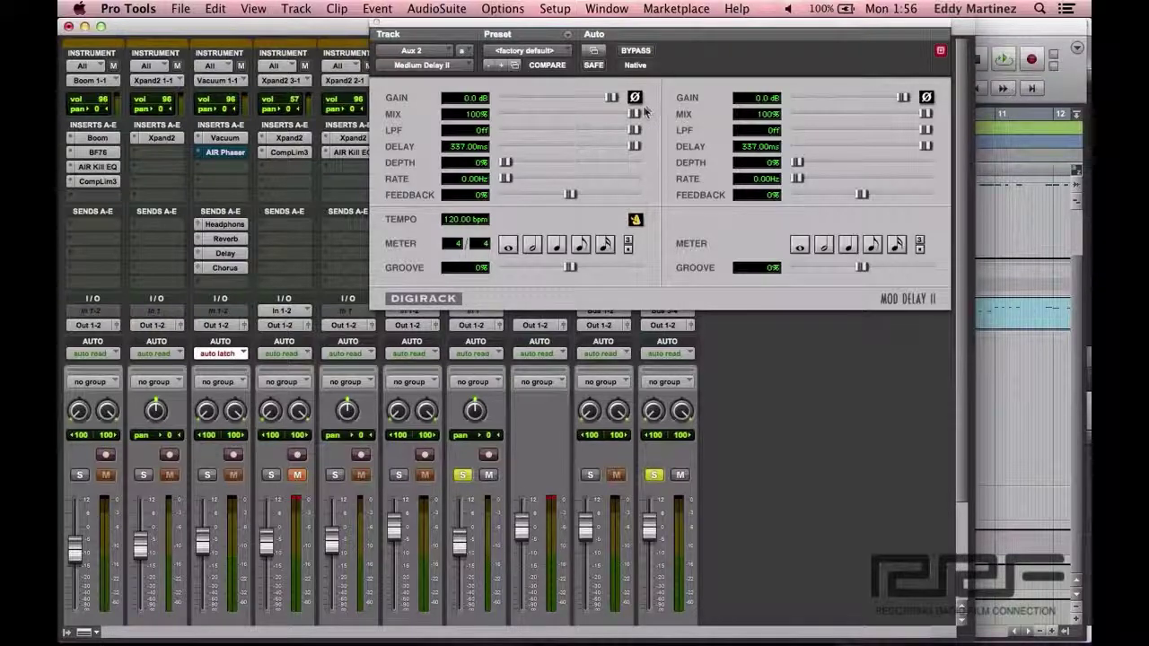
left_click_drag(634, 114, 569, 113)
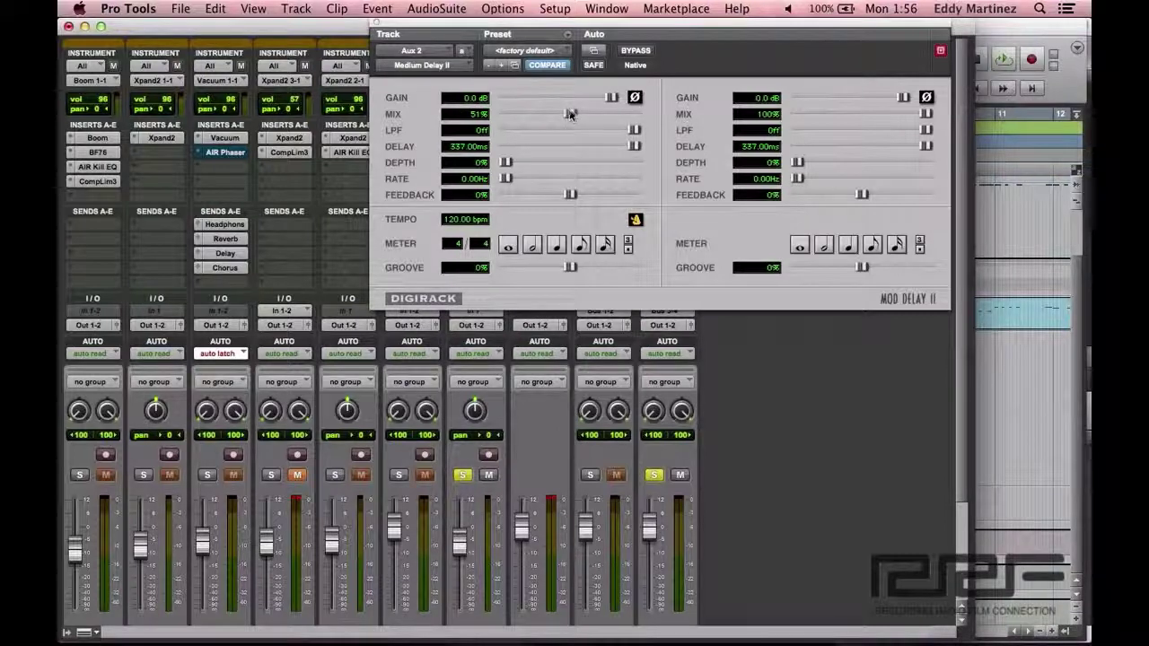
left_click_drag(568, 113, 573, 113)
left_click_drag(924, 111, 885, 113)
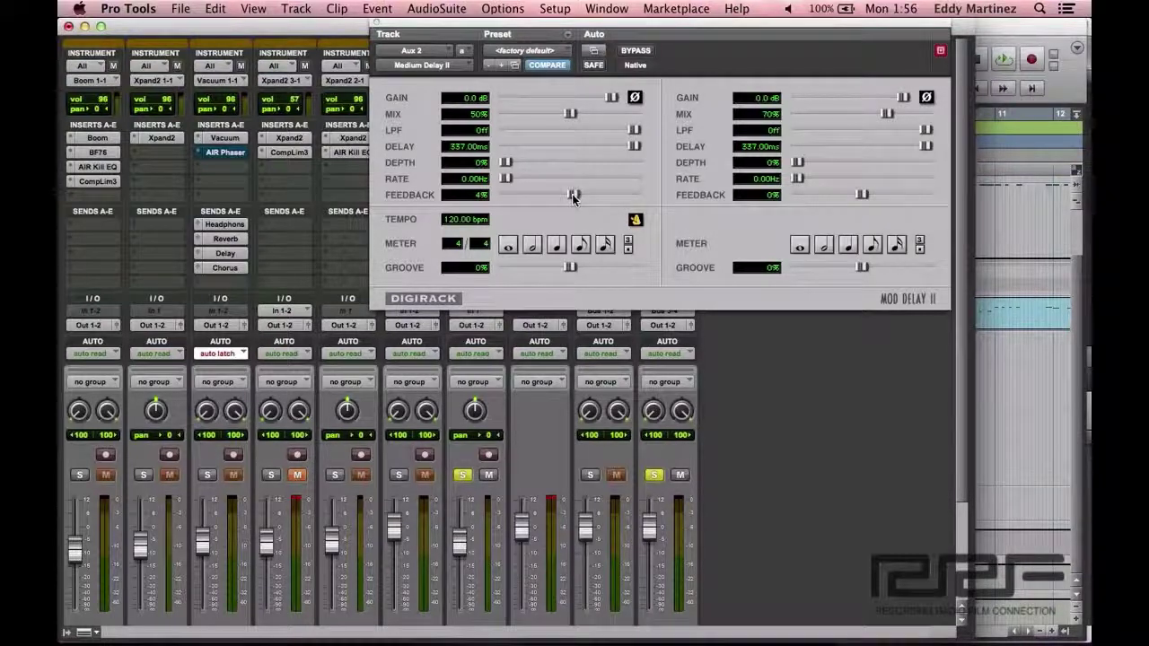
Step: Set both delay channels to eighth notes, with feedback at 26% on the left and 40% on the right
left_click_drag(572, 194, 590, 194)
left_click_drag(866, 191, 900, 202)
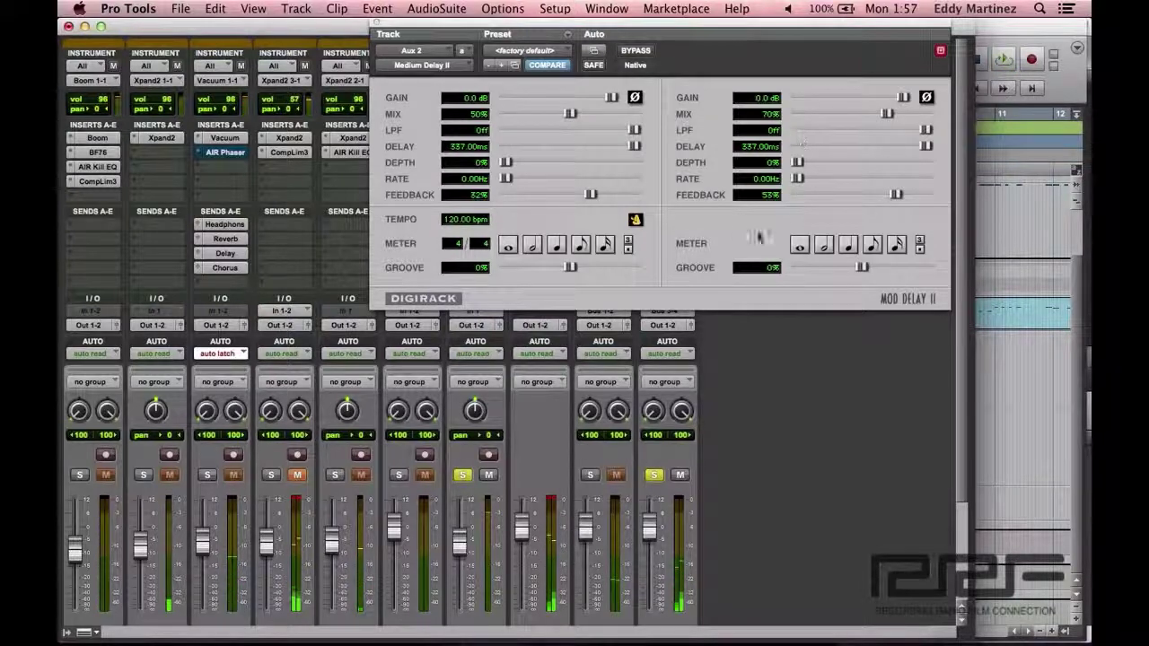
left_click(582, 246)
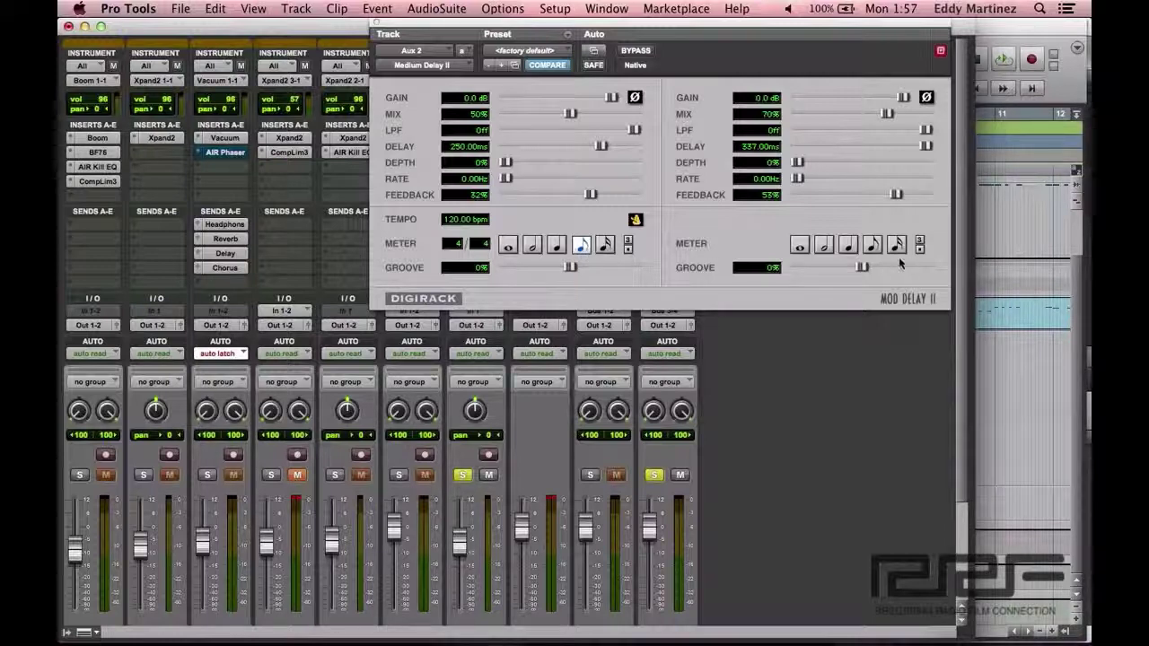
left_click(872, 245)
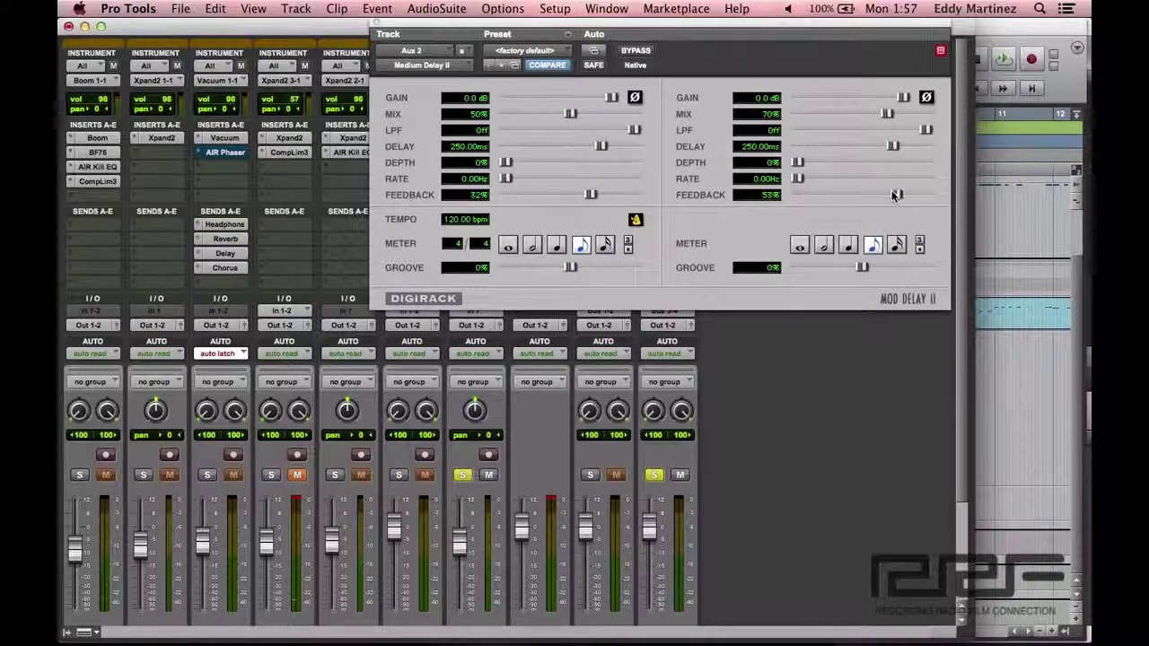
left_click_drag(893, 195, 887, 194)
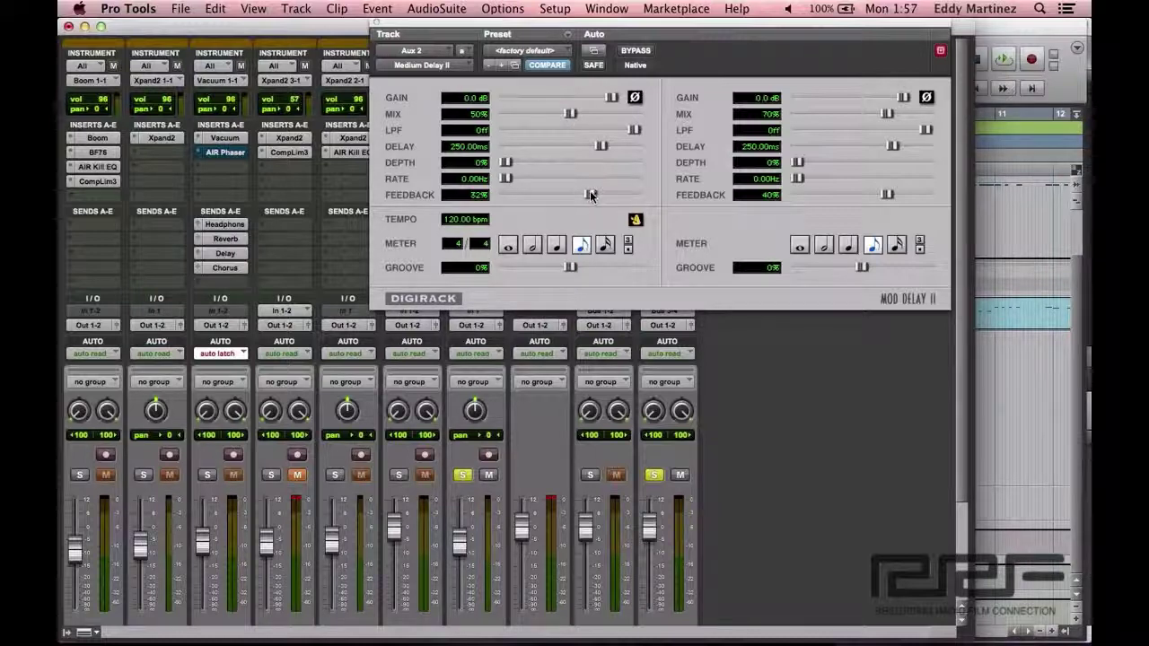
left_click_drag(589, 195, 585, 195)
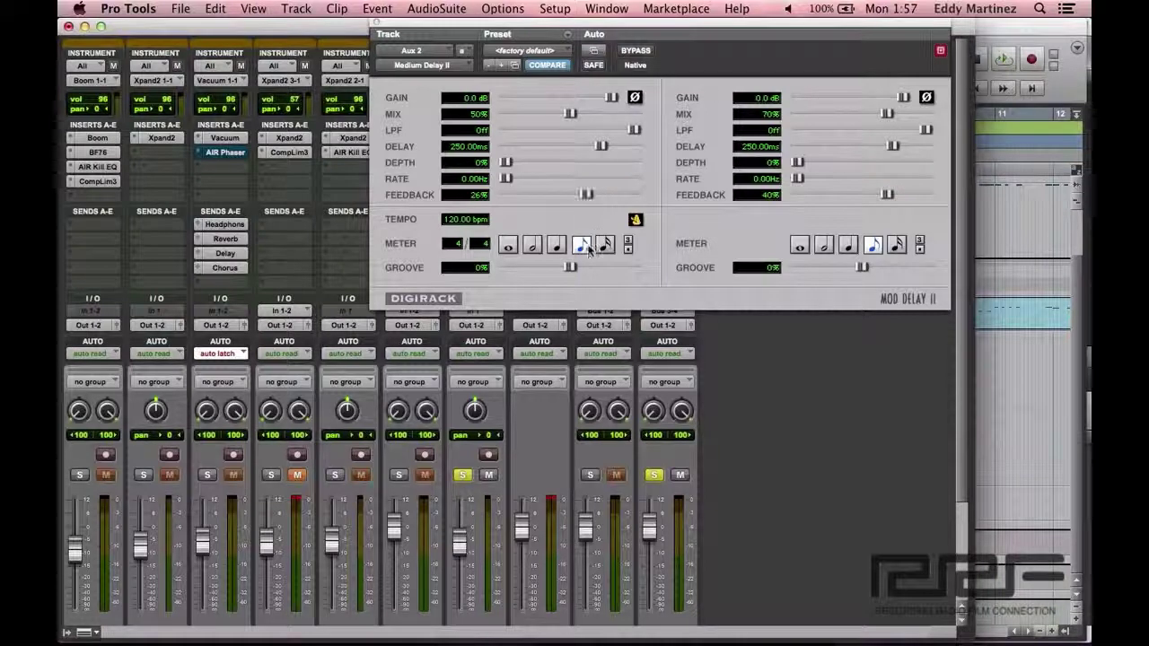
Step: Solo Aux 1 instead of Aux 2 and play the session with the Aux 1 D-Verb settings open
left_click(654, 475)
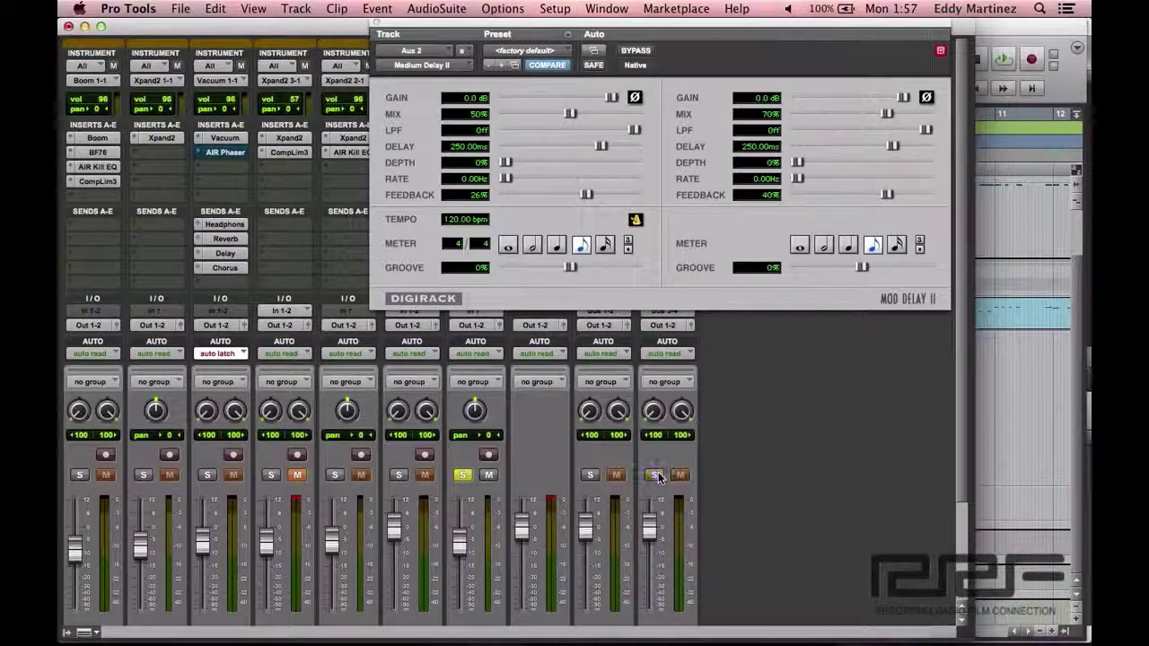
left_click(589, 475)
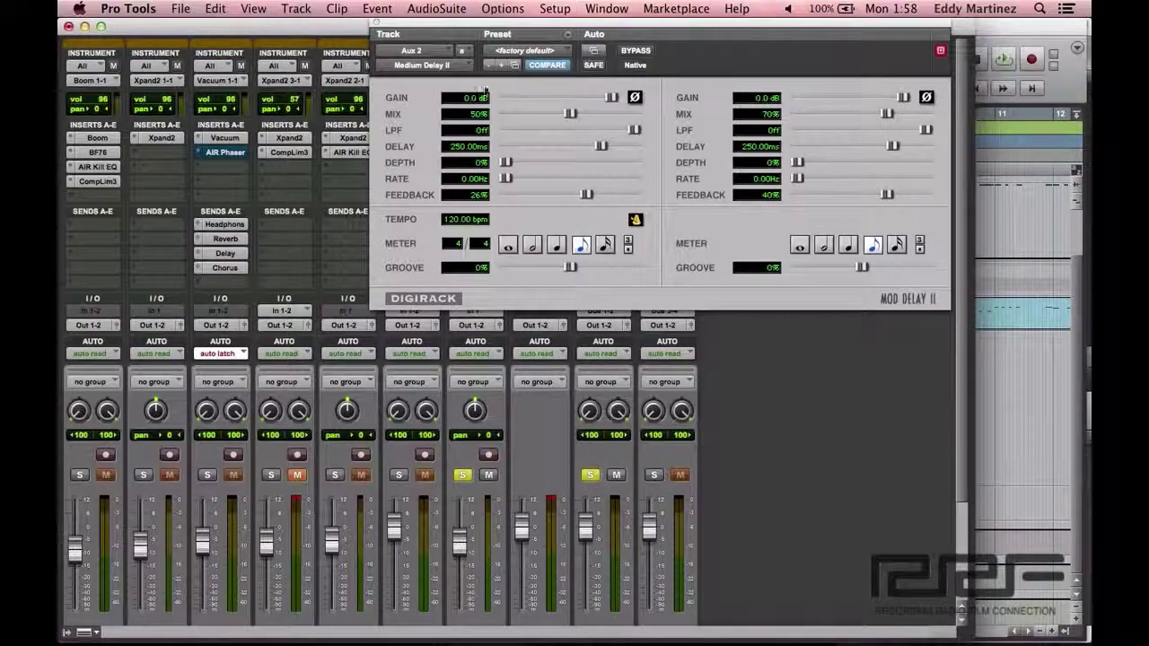
left_click(378, 27)
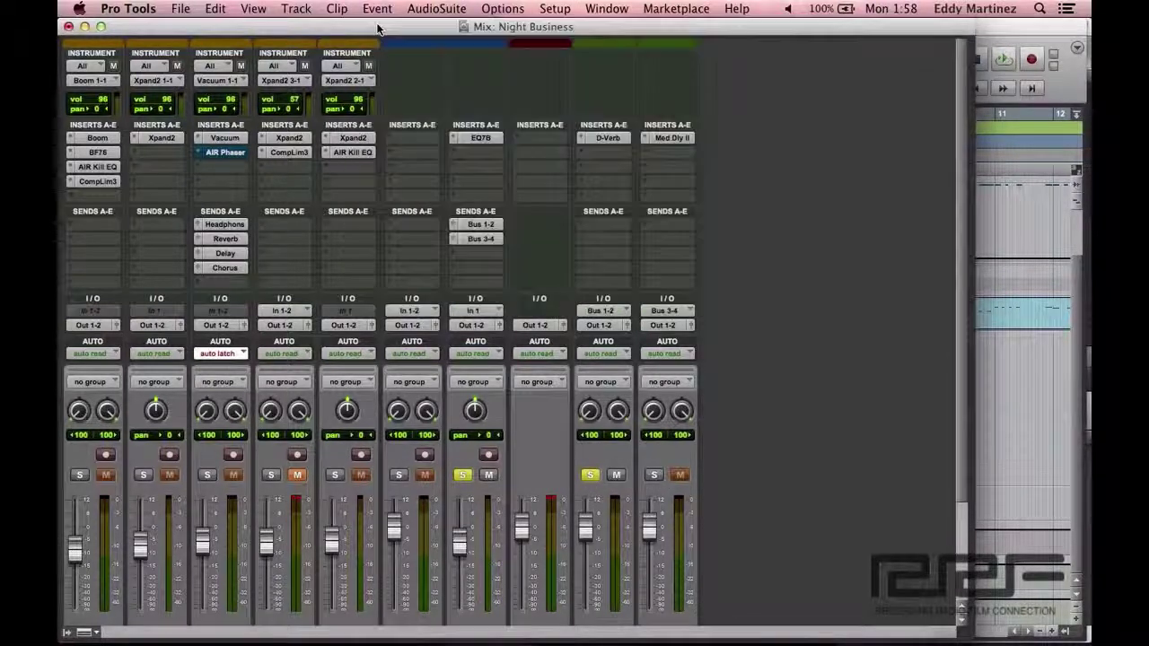
left_click(606, 139)
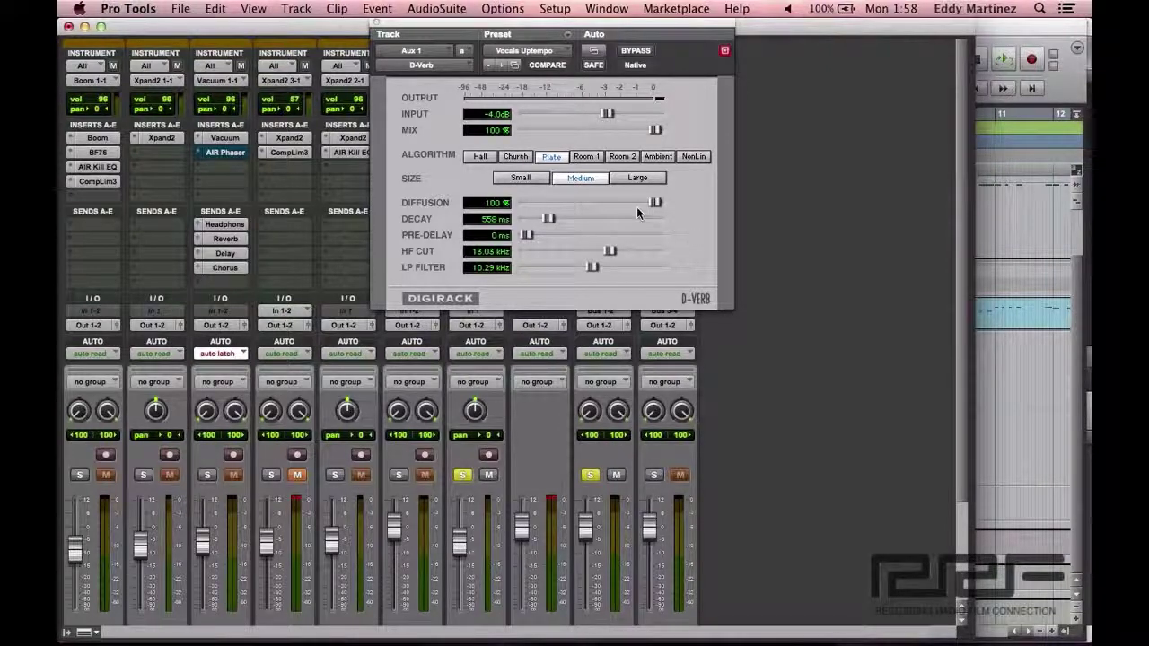
key("space")
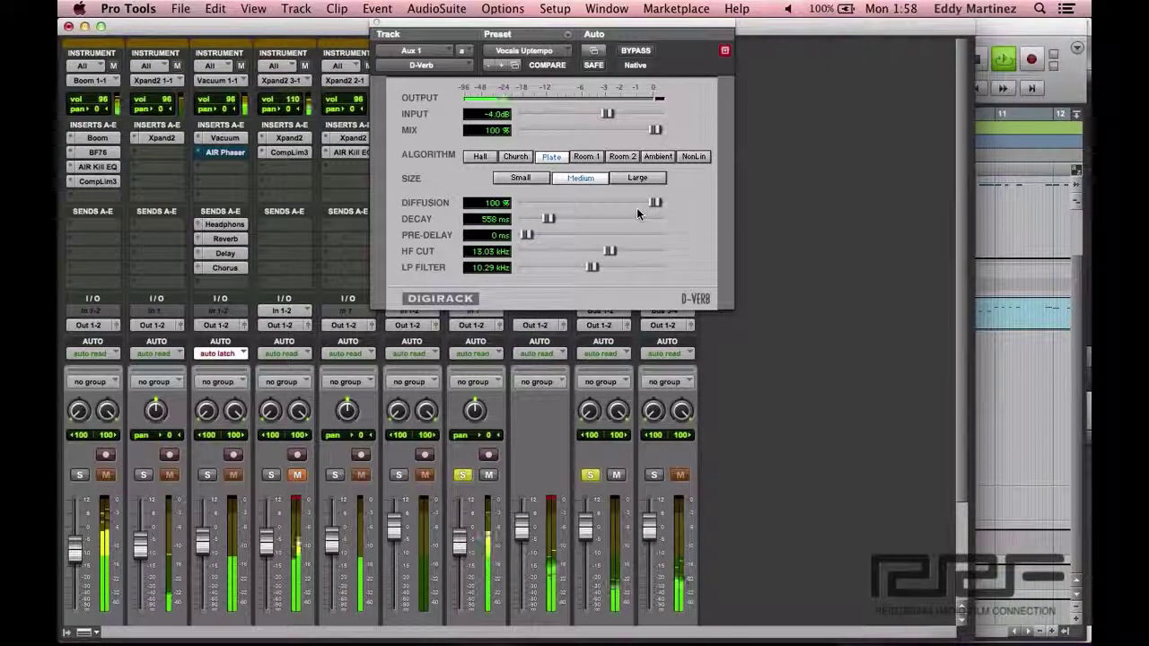
Step: Set the D-Verb to the Church algorithm at Medium size with a 75% mix
left_click(515, 157)
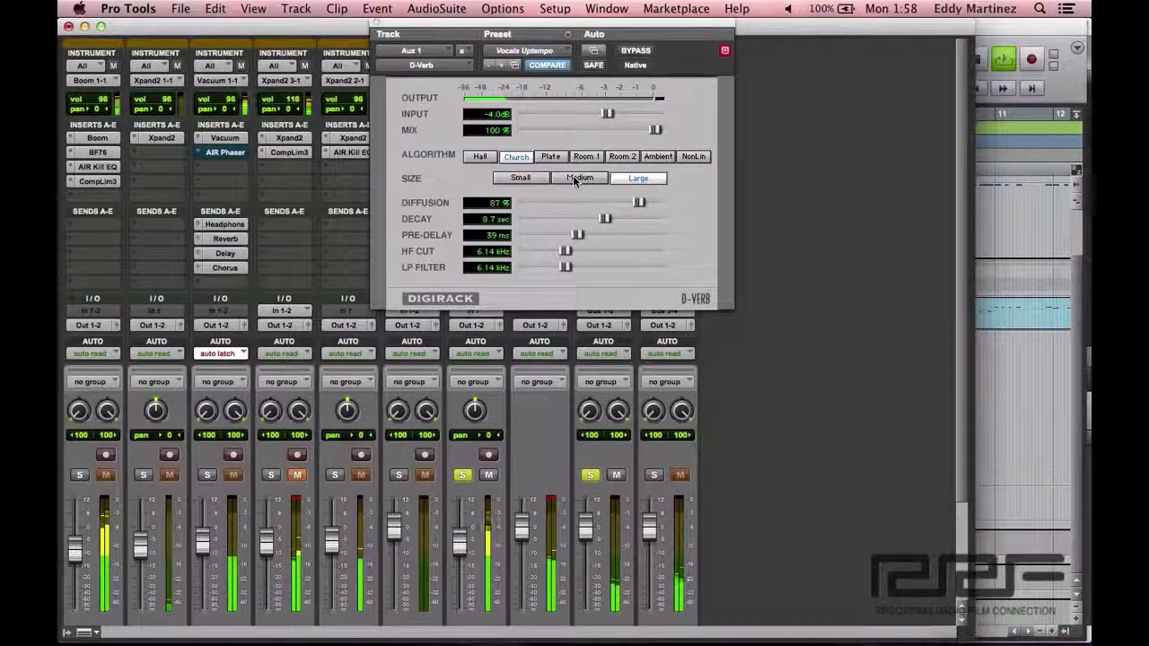
left_click(574, 177)
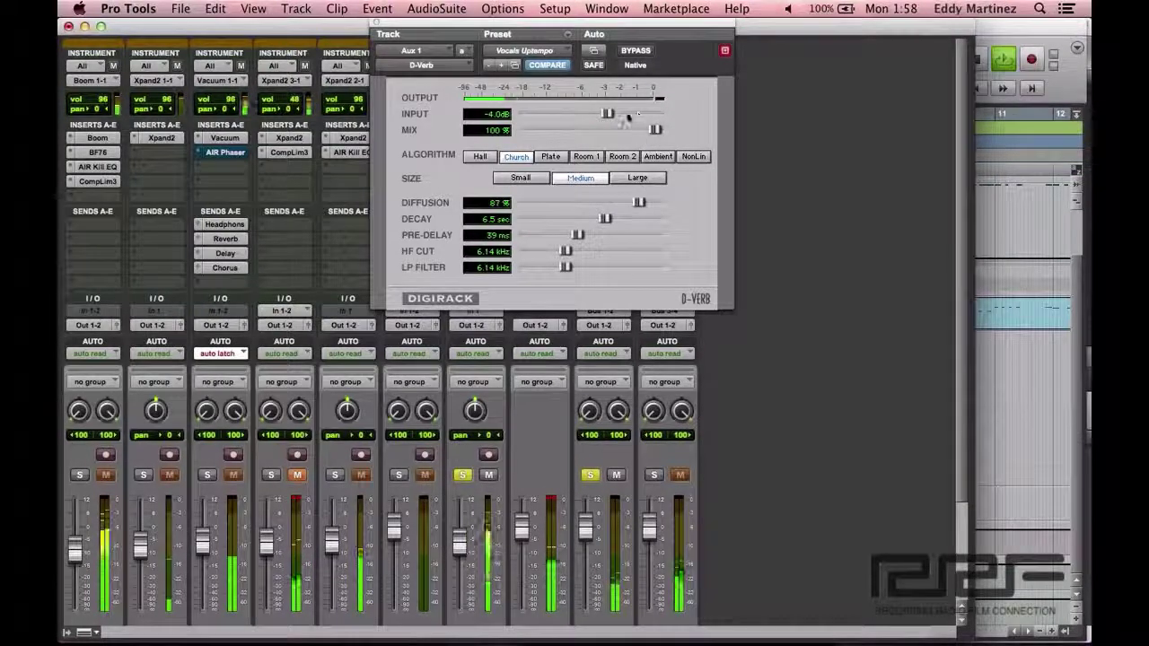
left_click_drag(656, 131, 625, 131)
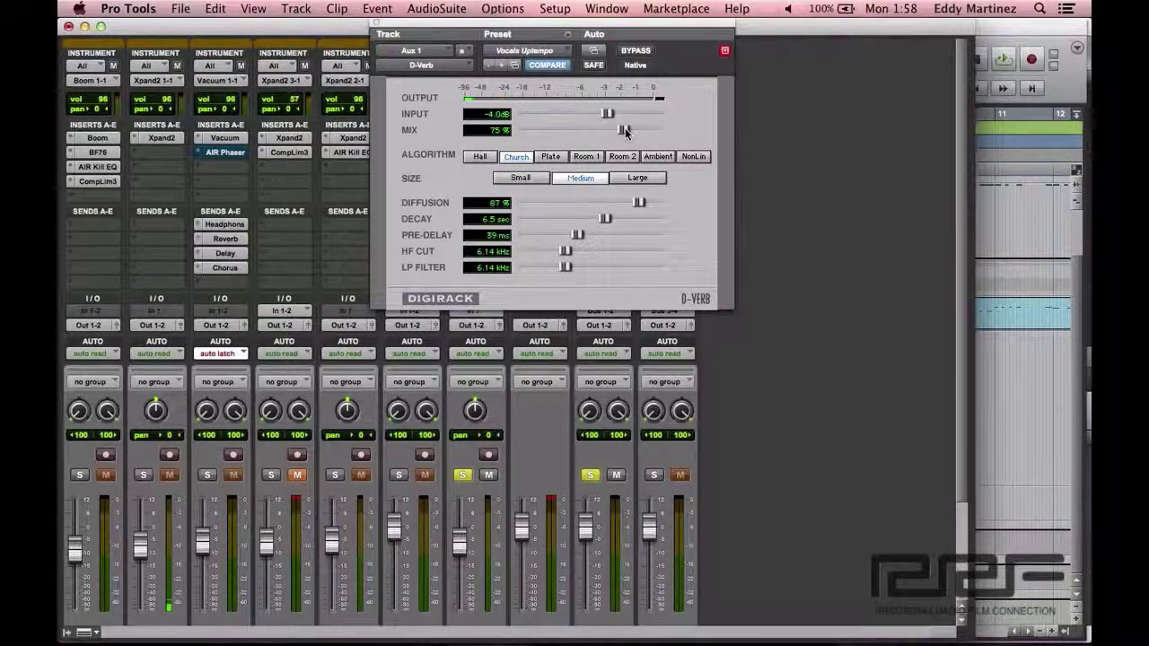
Step: Turn off solo on both aux tracks and the Hey & Yeah track, and close the D-Verb window
left_click(653, 475)
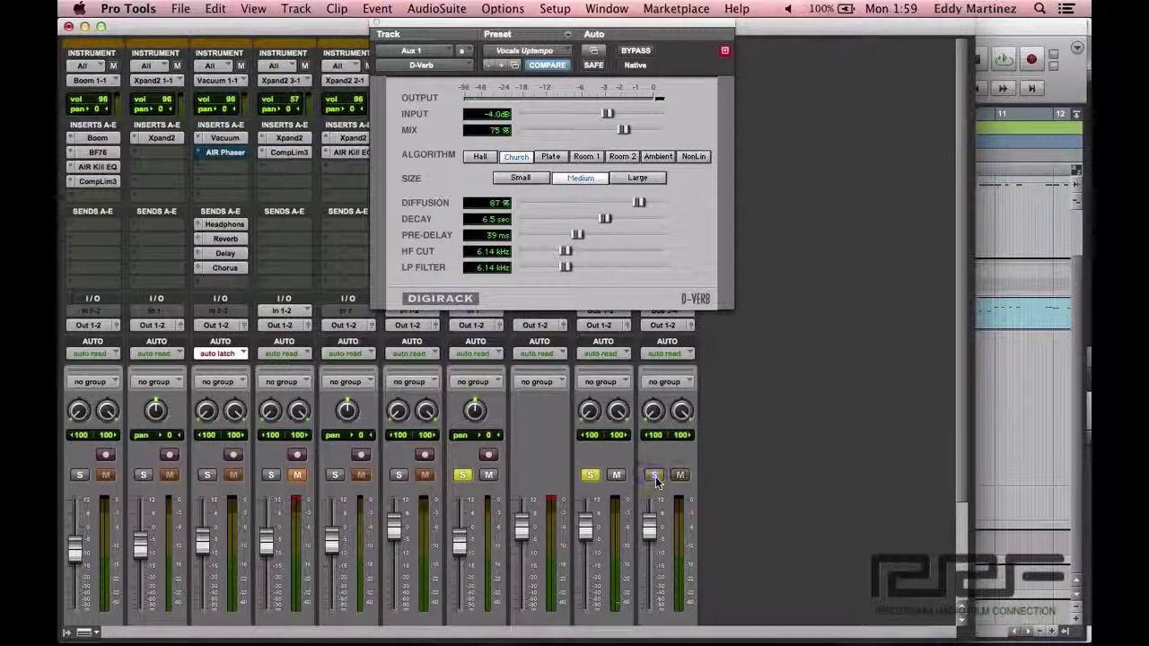
left_click(656, 477)
left_click(589, 475)
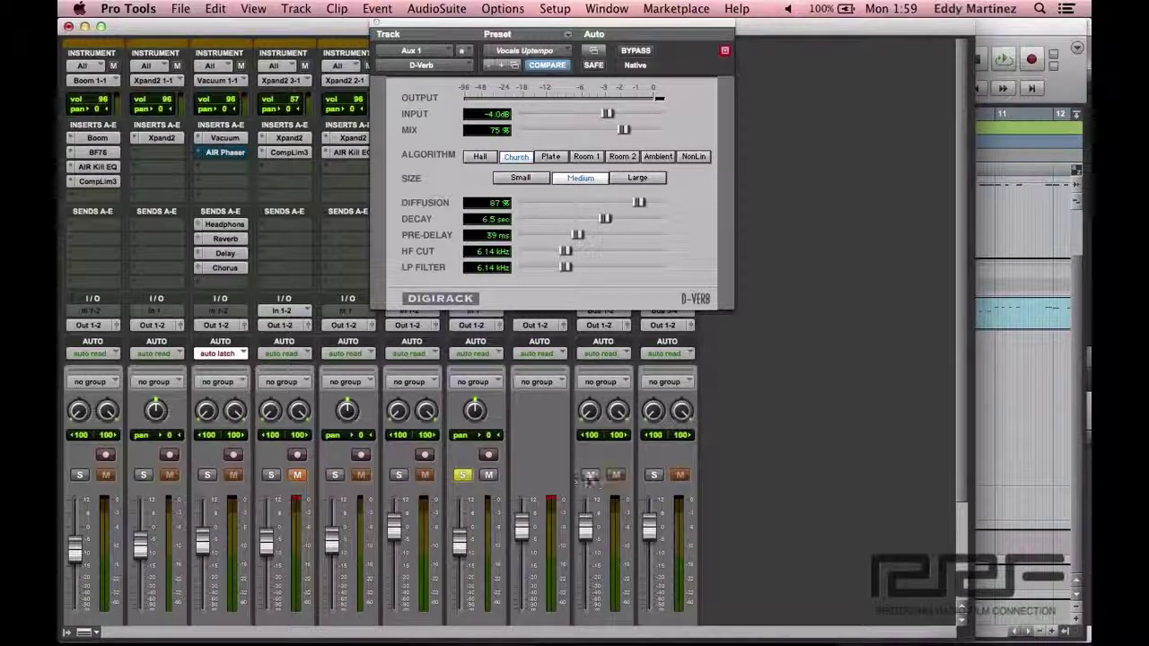
left_click(463, 476)
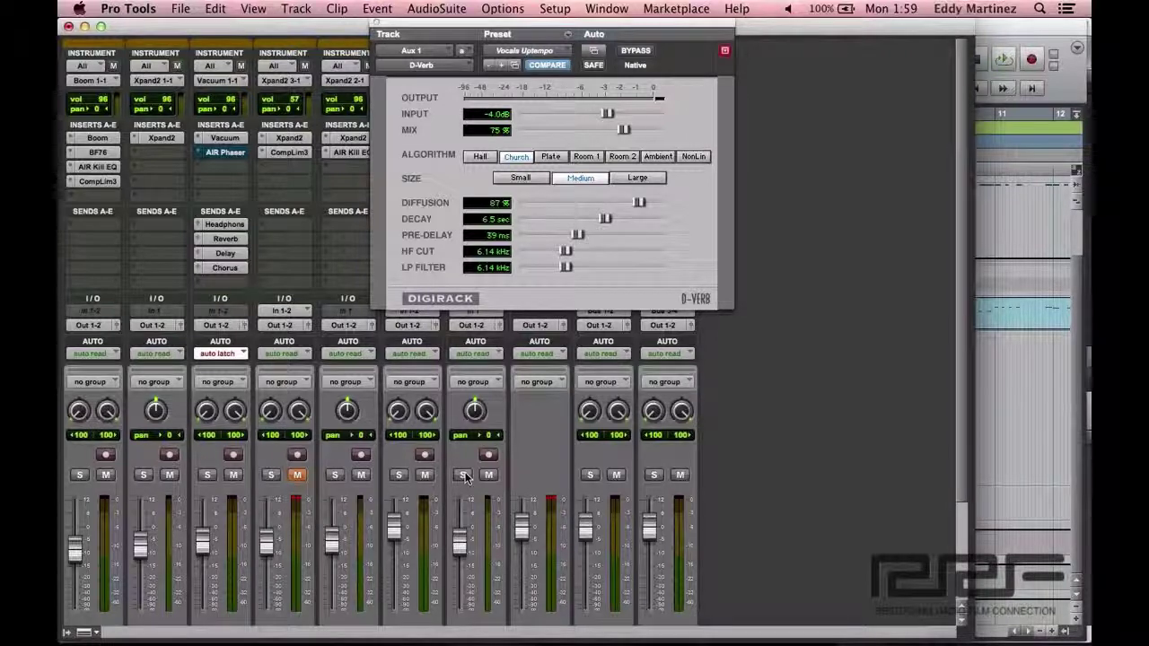
left_click(376, 24)
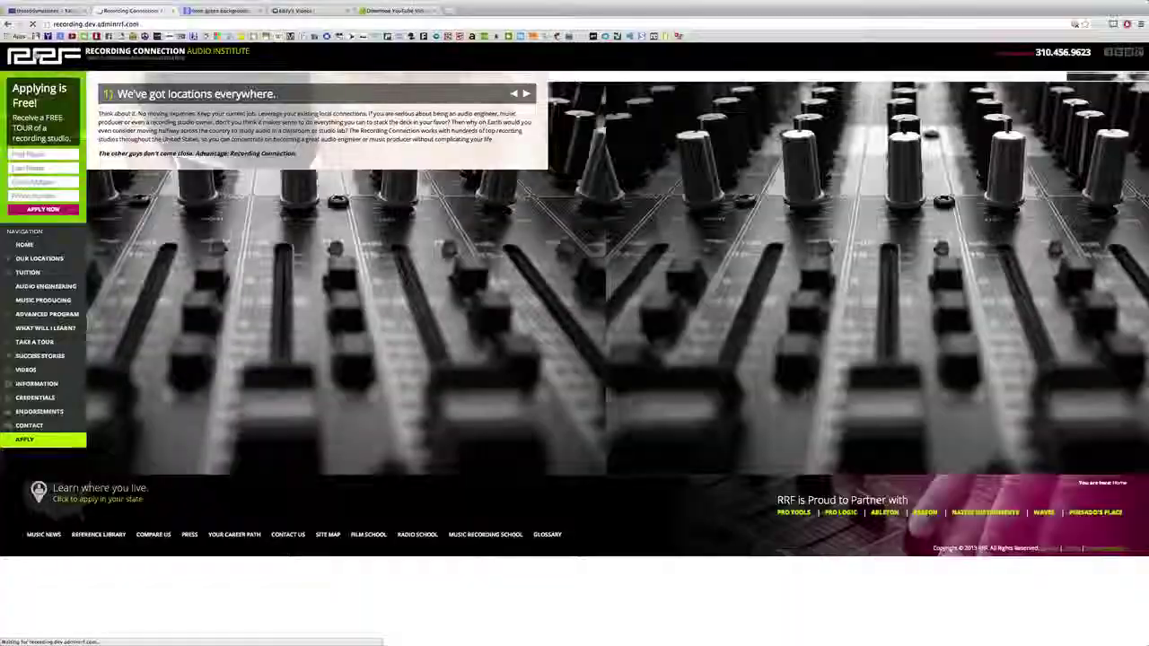
Step: In the web browser, look over the Recording Connection home page
scroll(862, 530, "down", 2)
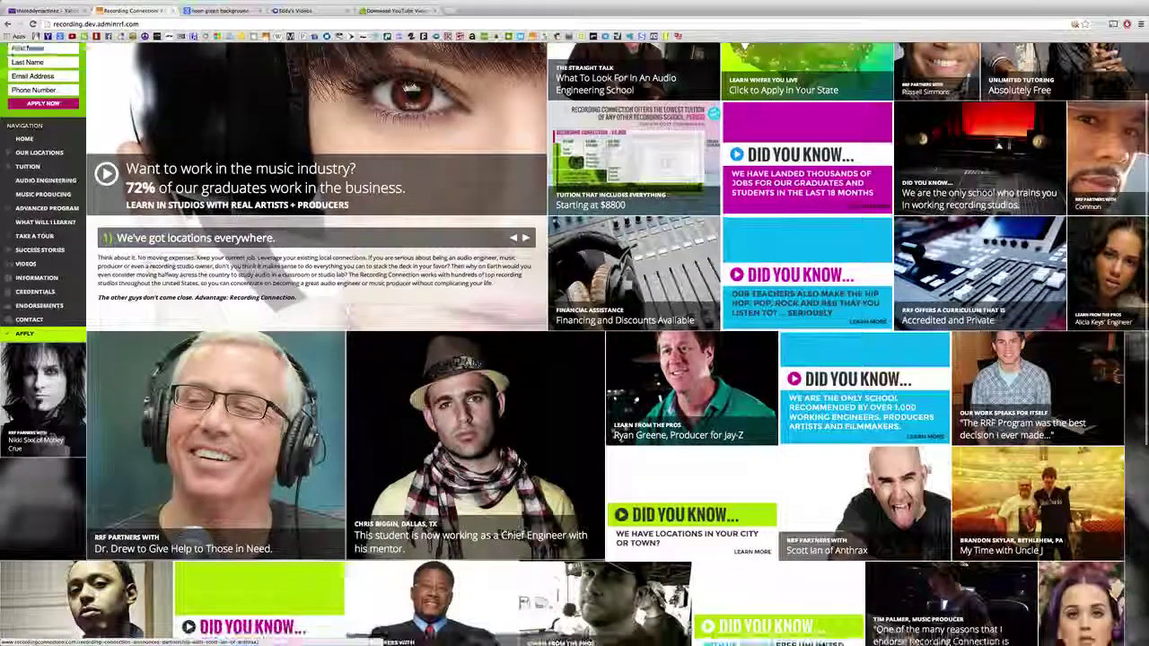
scroll(862, 529, "down", 8)
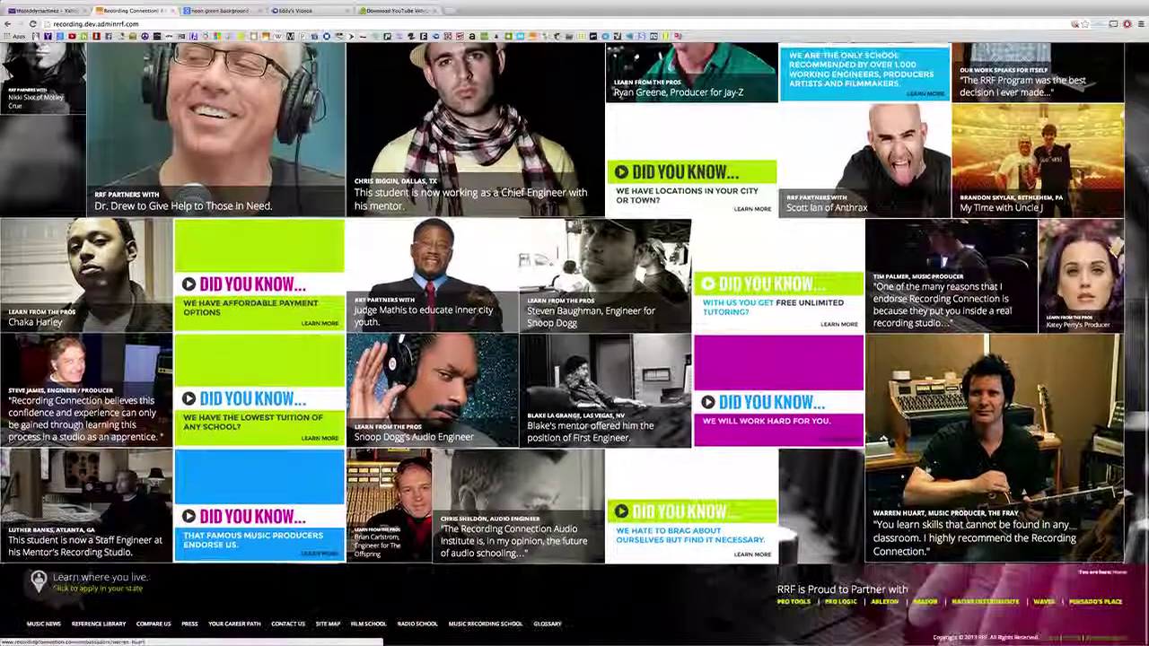
scroll(897, 521, "up", 7)
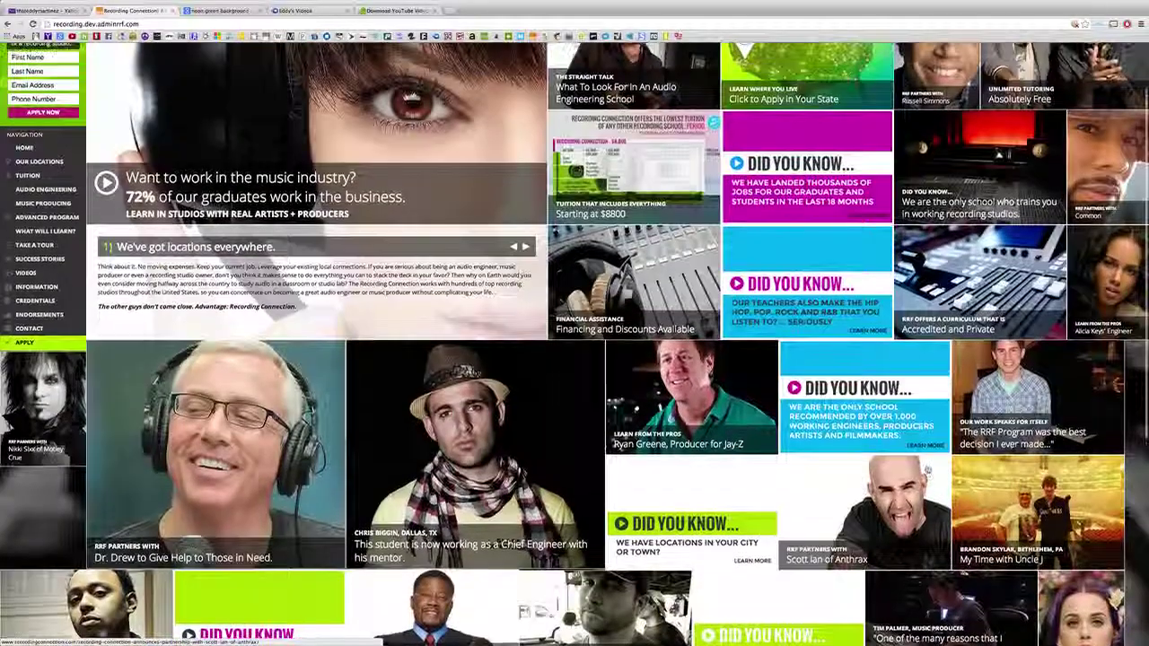
scroll(575, 341, "up", 1)
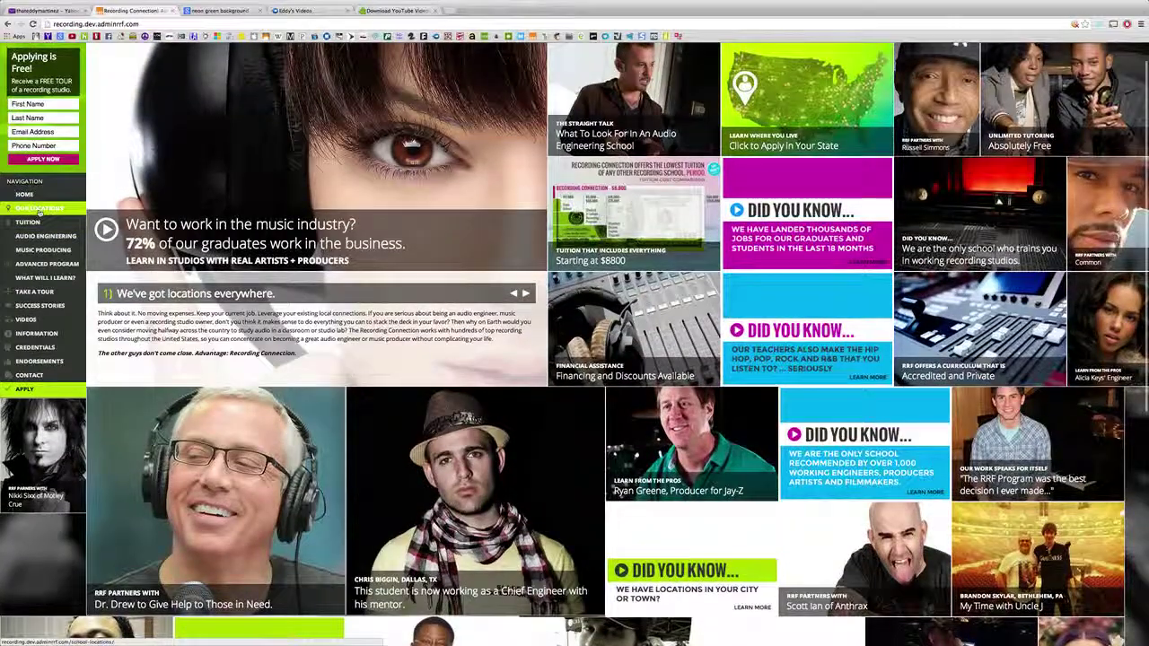
Step: Examine the website's school locations page and the Audio Engineering course's Lesson 1 page
left_click(39, 210)
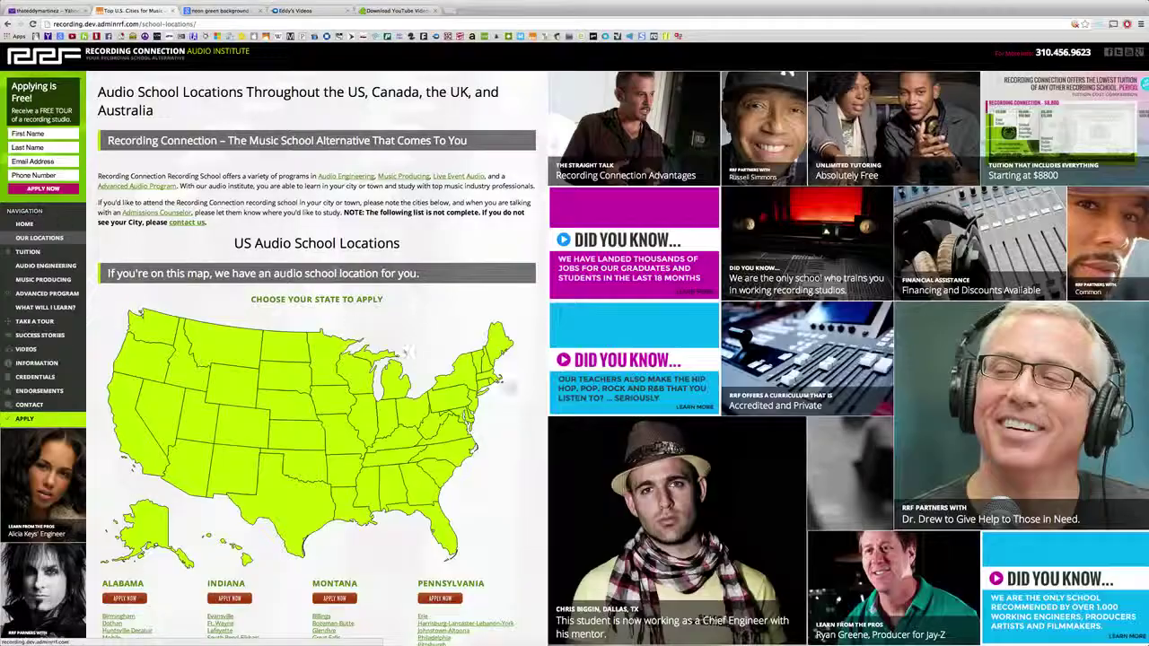
scroll(750, 437, "down", 6)
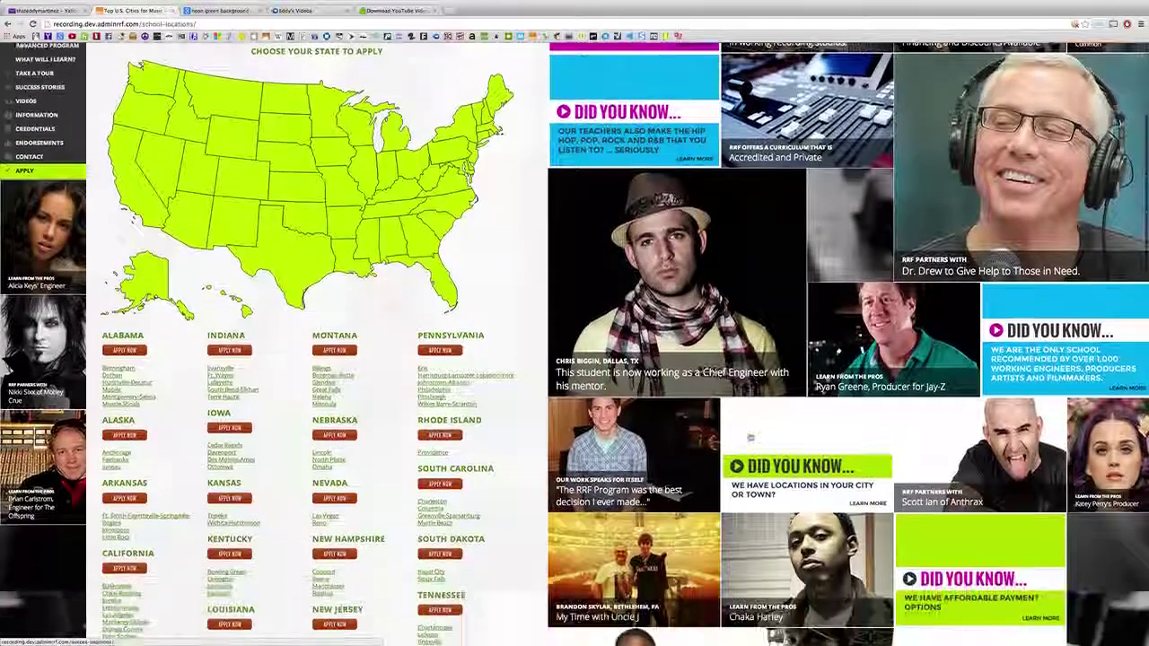
scroll(750, 437, "down", 2)
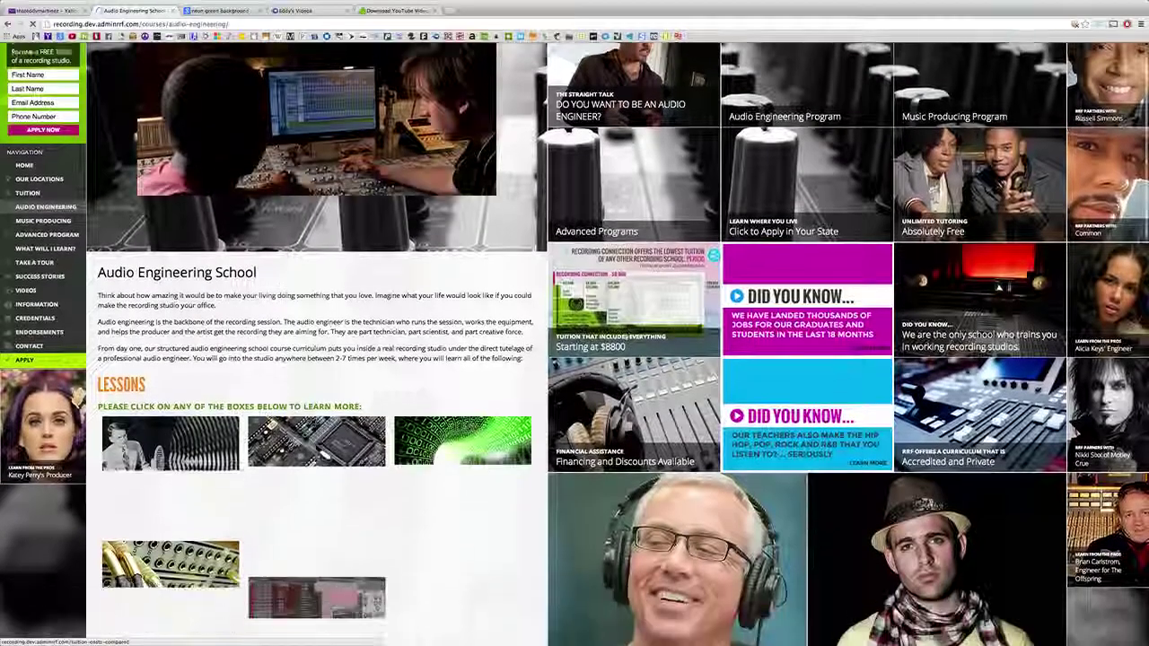
scroll(574, 359, "down", 4)
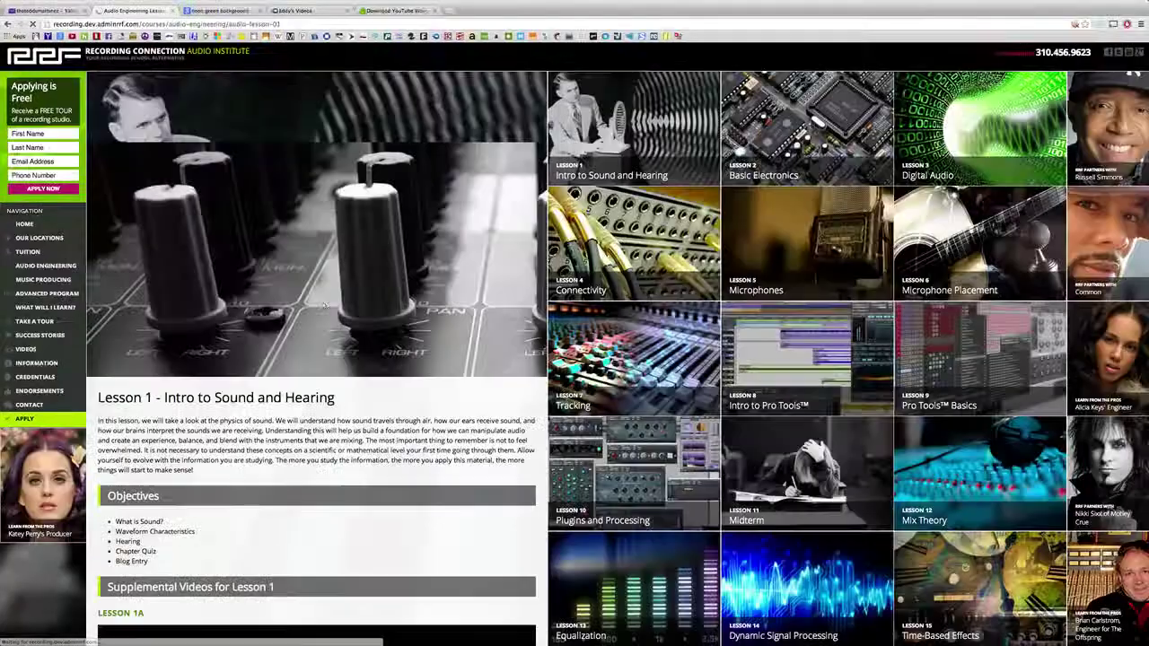
scroll(887, 457, "down", 3)
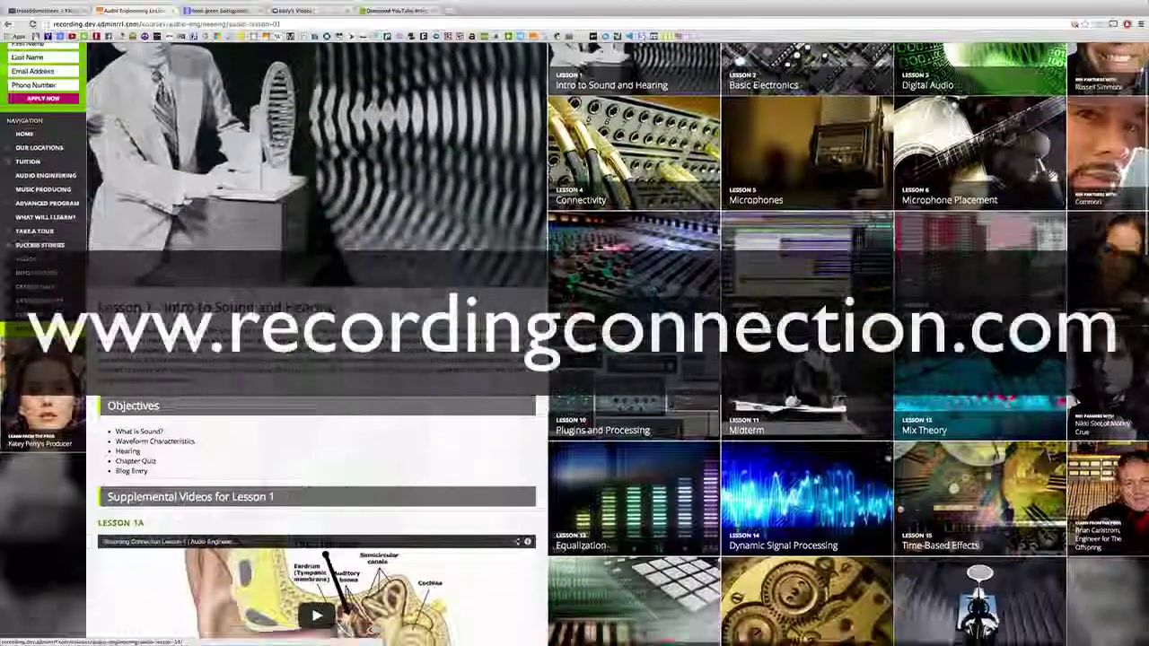